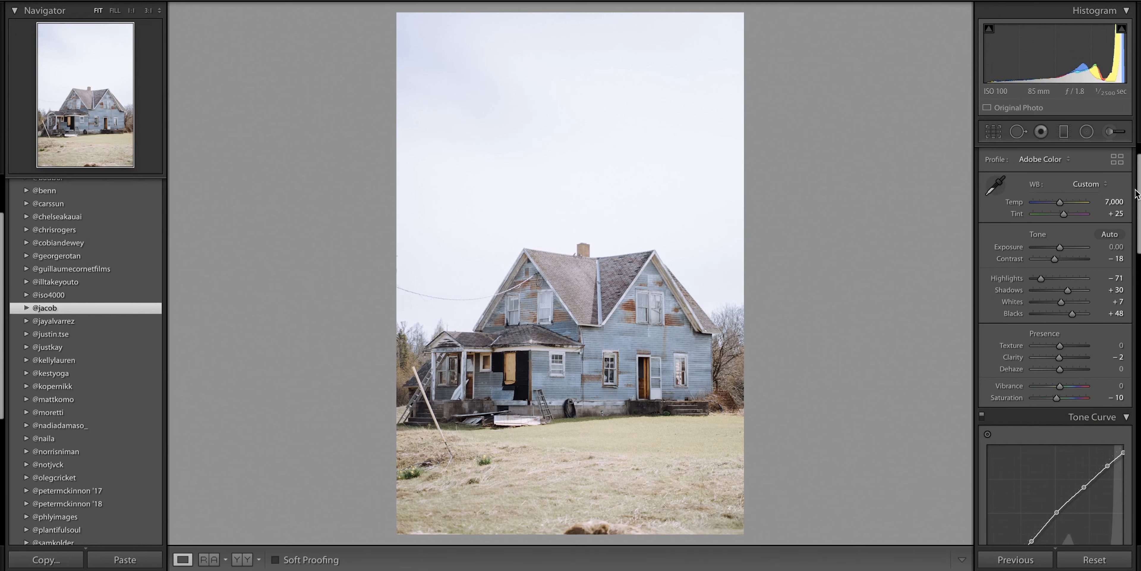
Crop the house photo to the 4 x 5 / 8 x 10 aspect ratio, reducing the empty sky above the house
{"action": "key", "text": "r"}
{"action": "left_click", "coordinate": [1099, 176]}
{"action": "left_click", "coordinate": [1092, 186]}
{"action": "left_click_drag", "start_coordinate": [575, 56], "coordinate": [586, 178]}
{"action": "left_click", "coordinate": [989, 133]}
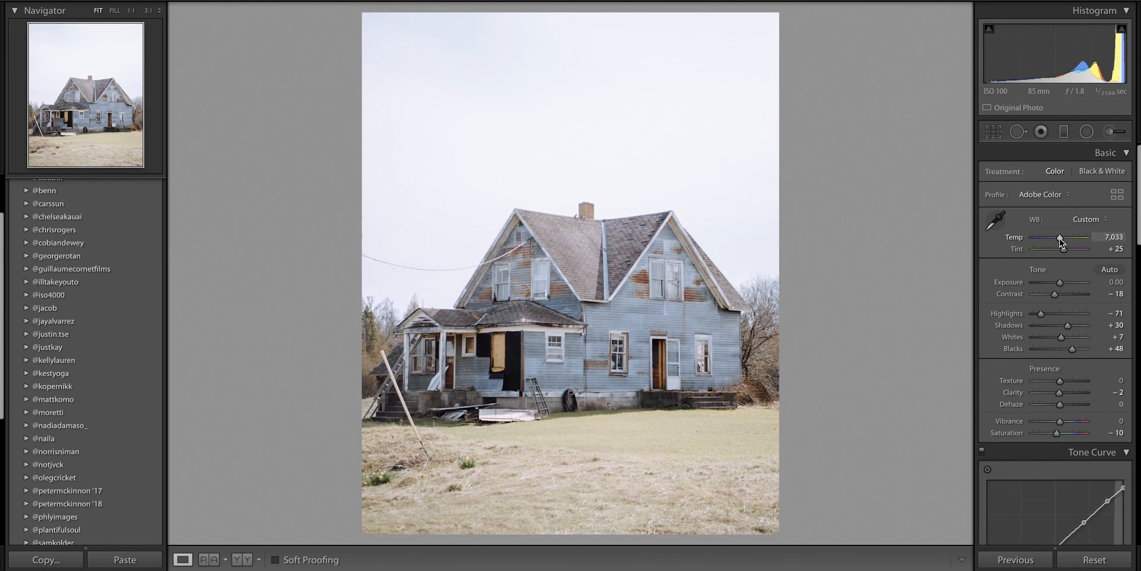
Try different temperature, highlights and exposure settings on the house photo, including highlights −49 and exposure +1.30
{"action": "left_click_drag", "start_coordinate": [1060, 238], "coordinate": [1057, 266]}
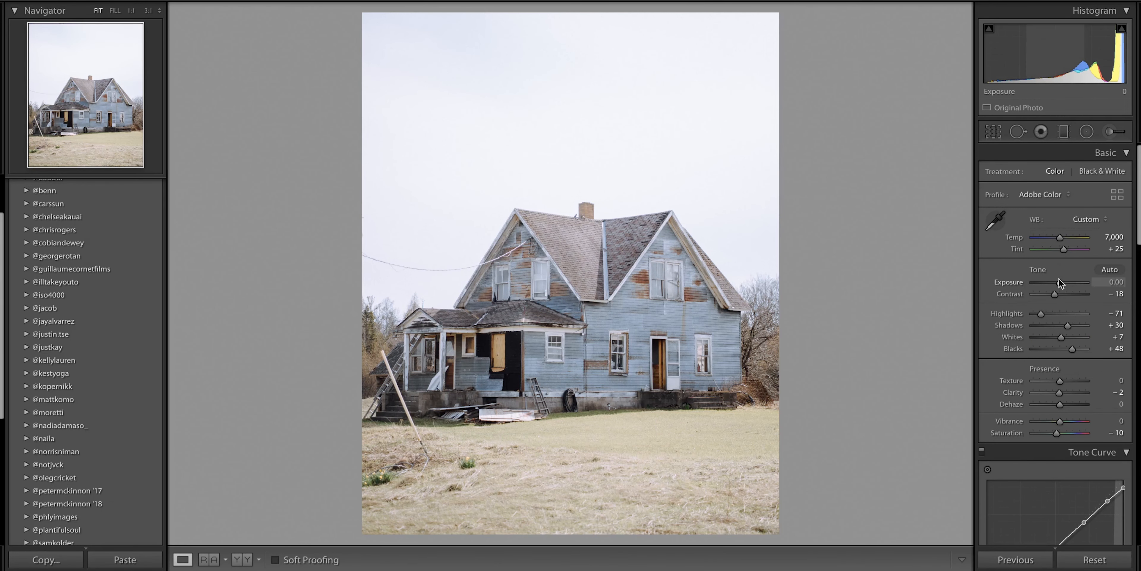
{"action": "left_click_drag", "start_coordinate": [1045, 313], "coordinate": [1048, 314]}
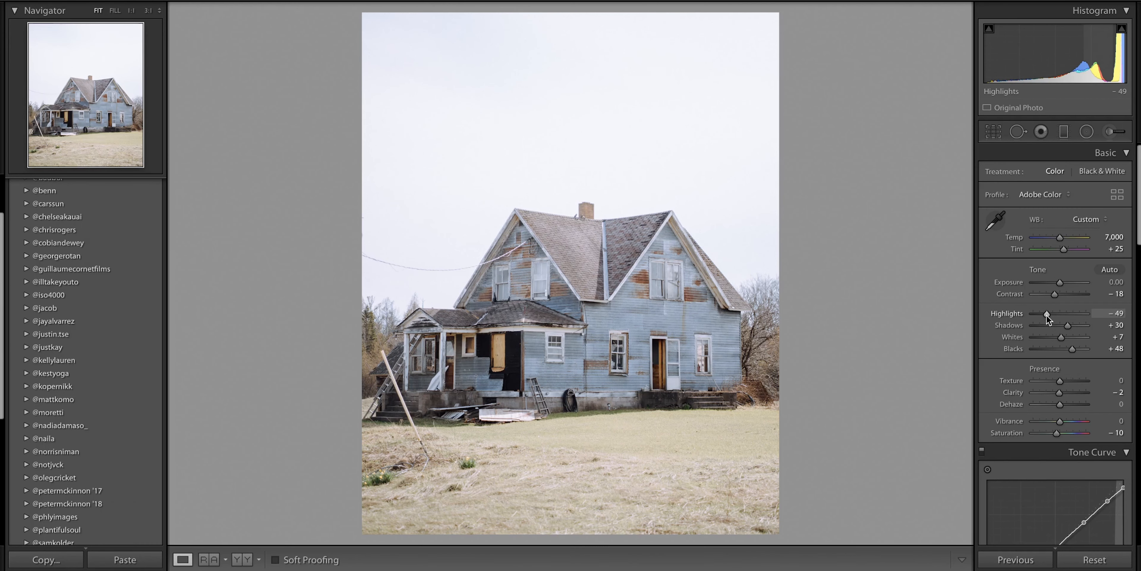
{"action": "left_click_drag", "start_coordinate": [1046, 315], "coordinate": [1040, 315]}
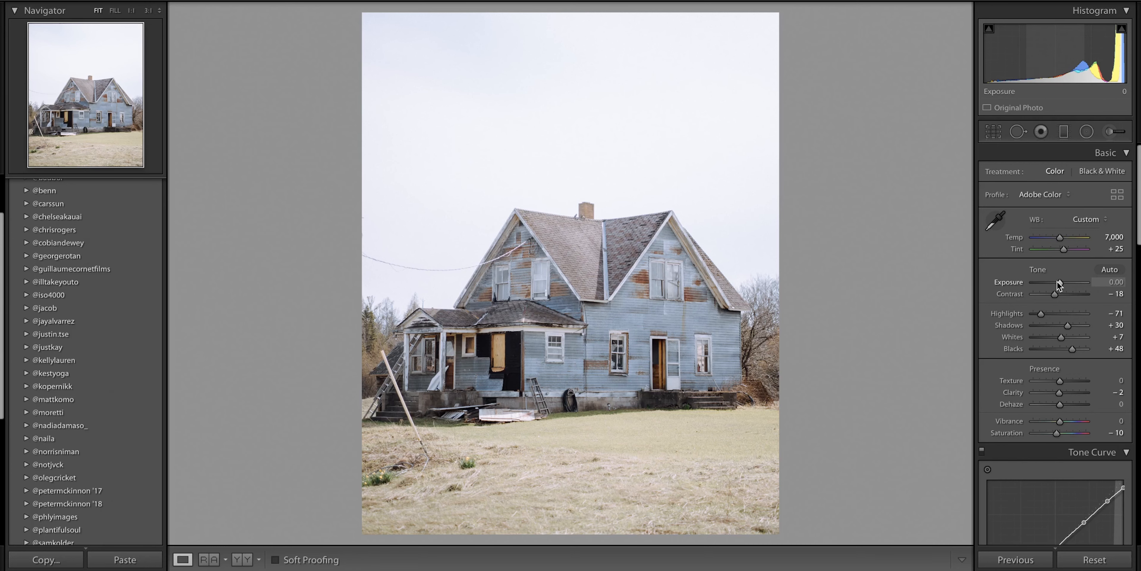
{"action": "mouse_move", "coordinate": [1059, 283]}
{"action": "left_mouse_down"}
{"action": "mouse_move", "coordinate": [1038, 283]}
{"action": "mouse_move", "coordinate": [1067, 281]}
{"action": "left_mouse_up"}
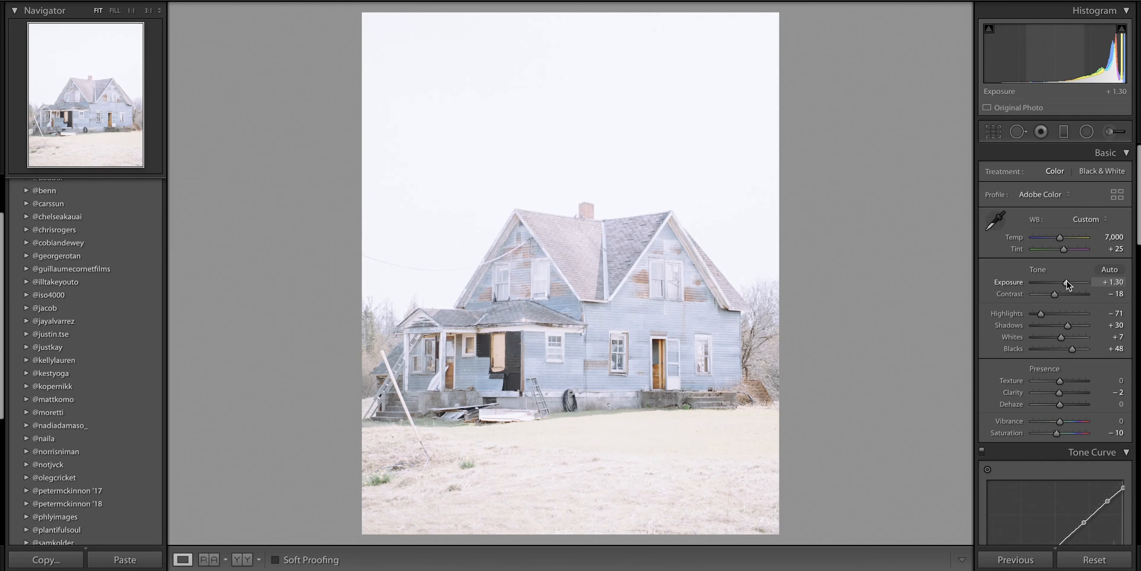
Set the house photo's temperature to 7,033, exposure to −0.55, contrast to −53, highlights to −100 and shadows to +2
{"action": "left_click_drag", "start_coordinate": [1067, 281], "coordinate": [1046, 295]}
{"action": "left_click_drag", "start_coordinate": [1058, 241], "coordinate": [976, 250]}
{"action": "key", "text": "ctrl+z"}
{"action": "scroll", "coordinate": [1055, 317], "scroll_direction": "down", "scroll_amount": 3}
{"action": "key", "text": "ctrl+z"}
{"action": "left_click_drag", "start_coordinate": [1068, 264], "coordinate": [1046, 277]}
{"action": "key", "text": "ctrl+z"}
Add a graduated filter over the sky with exposure −1.34 and highlights −45, and position it above the roof
{"action": "key", "text": "m"}
{"action": "mouse_move", "coordinate": [538, 69]}
{"action": "left_mouse_down"}
{"action": "mouse_move", "coordinate": [550, 249]}
{"action": "mouse_move", "coordinate": [565, 243]}
{"action": "left_mouse_up"}
{"action": "left_click_drag", "start_coordinate": [1060, 219], "coordinate": [1048, 219]}
{"action": "left_click_drag", "start_coordinate": [1090, 243], "coordinate": [1048, 243]}
{"action": "left_click_drag", "start_coordinate": [552, 156], "coordinate": [559, 63]}
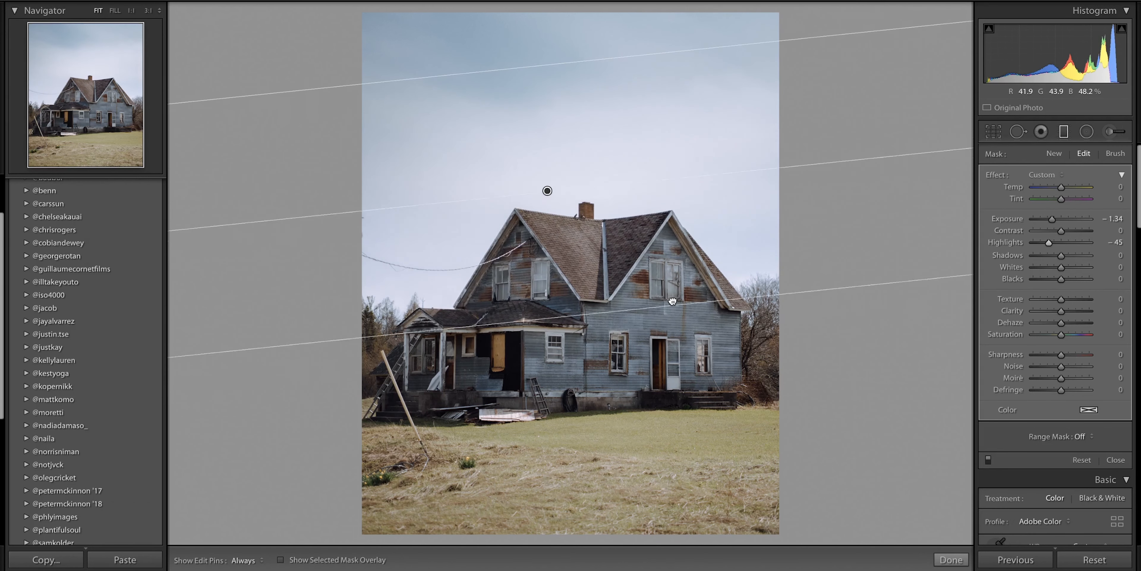
{"action": "left_click", "coordinate": [1063, 134]}
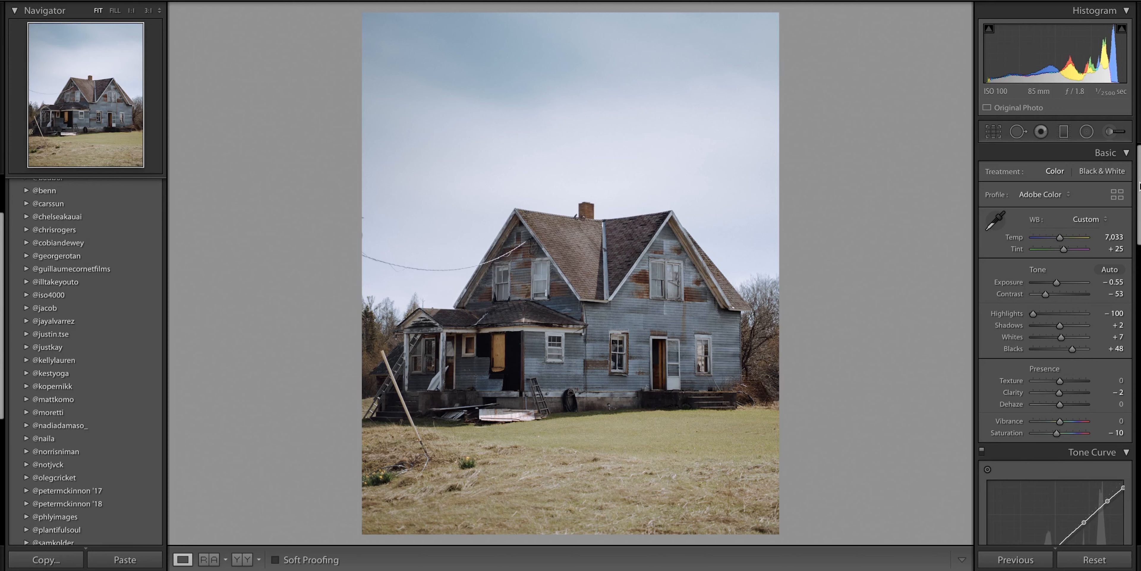
Set the house photo's texture to −12, clarity to 0, dehaze to +5 and saturation to −27
{"action": "key", "text": "ctrl+z"}
{"action": "key", "text": "ctrl+z"}
{"action": "left_click_drag", "start_coordinate": [1060, 404], "coordinate": [1070, 390]}
{"action": "key", "text": "ctrl+z"}
{"action": "scroll", "coordinate": [1062, 405], "scroll_direction": "down", "scroll_amount": 2}
{"action": "key", "text": "ctrl+z"}
{"action": "key", "text": "ctrl+z"}
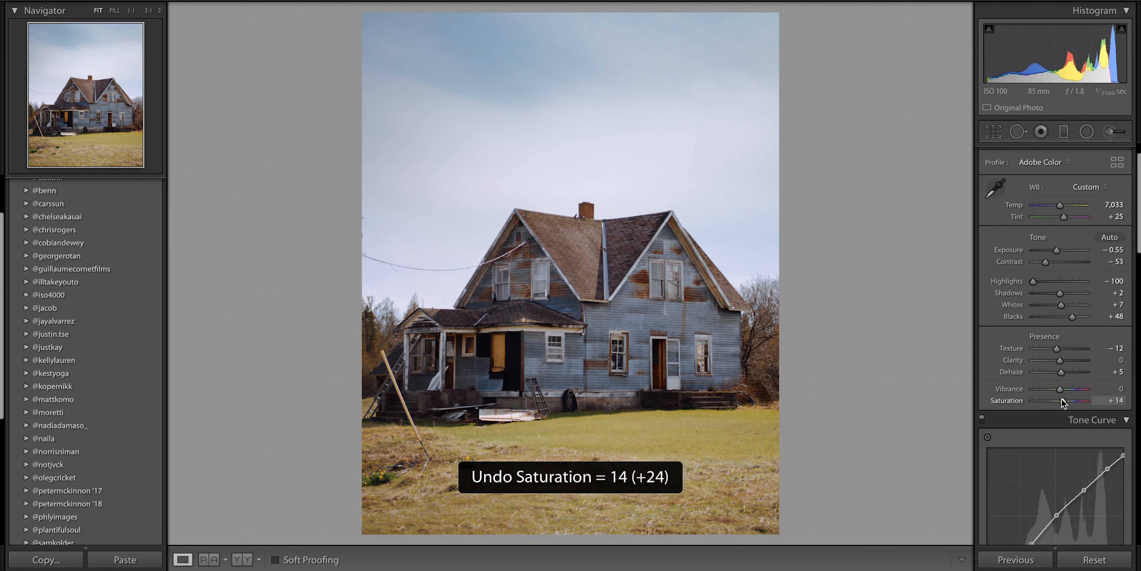
{"action": "scroll", "coordinate": [1091, 357], "scroll_direction": "down", "scroll_amount": 3}
{"action": "key", "text": "ctrl+z"}
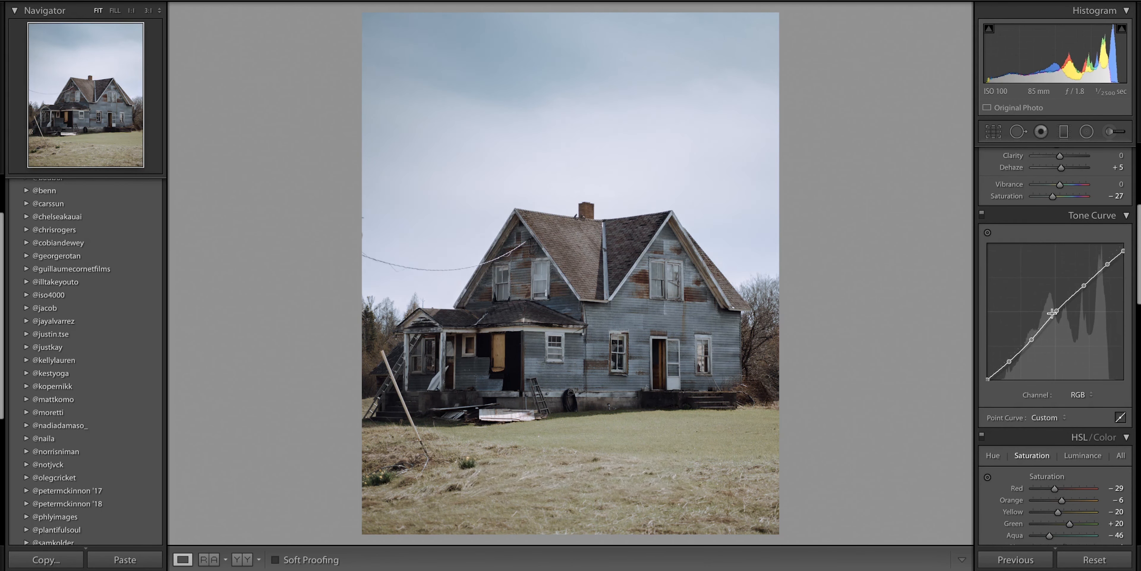
Try pulling down the midtone point of the RGB tone curve
{"action": "left_click_drag", "start_coordinate": [1055, 312], "coordinate": [1048, 323]}
{"action": "key", "text": "ctrl+z"}
{"action": "left_click", "coordinate": [1053, 418]}
{"action": "left_click", "coordinate": [1066, 415]}
Delete the midtone control points from the RGB tone curve and work on its highlight points
{"action": "right_click", "coordinate": [1057, 310]}
{"action": "left_click", "coordinate": [1063, 316]}
{"action": "right_click", "coordinate": [1084, 286]}
{"action": "left_click", "coordinate": [1084, 291]}
{"action": "right_click", "coordinate": [1108, 264]}
{"action": "left_click", "coordinate": [1109, 270]}
{"action": "right_click", "coordinate": [1123, 251]}
{"action": "left_click", "coordinate": [1121, 258]}
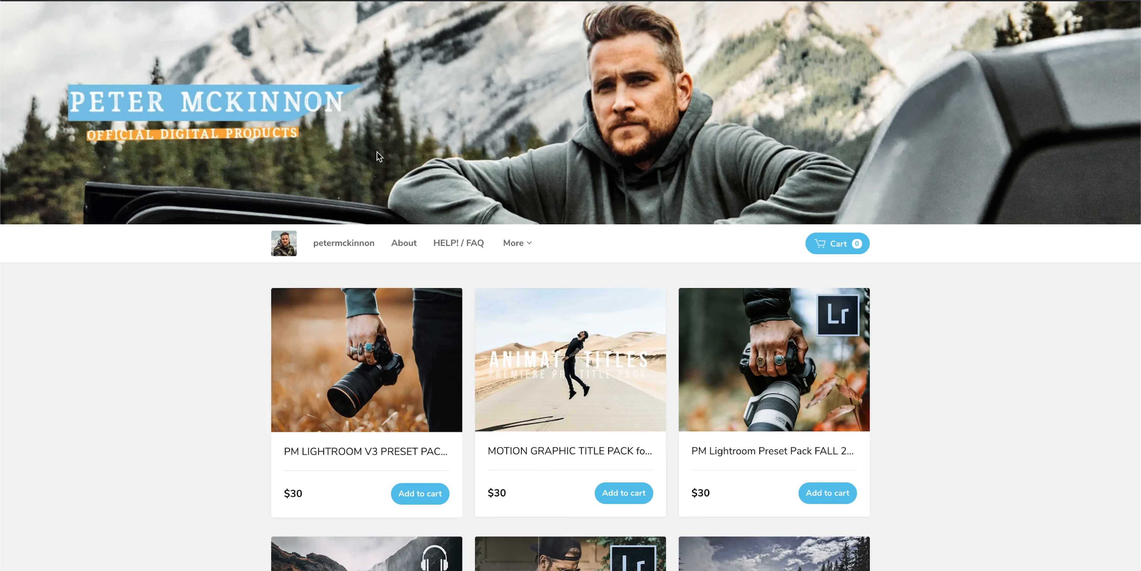
{"action": "scroll", "coordinate": [453, 195], "scroll_direction": "down", "scroll_amount": 6}
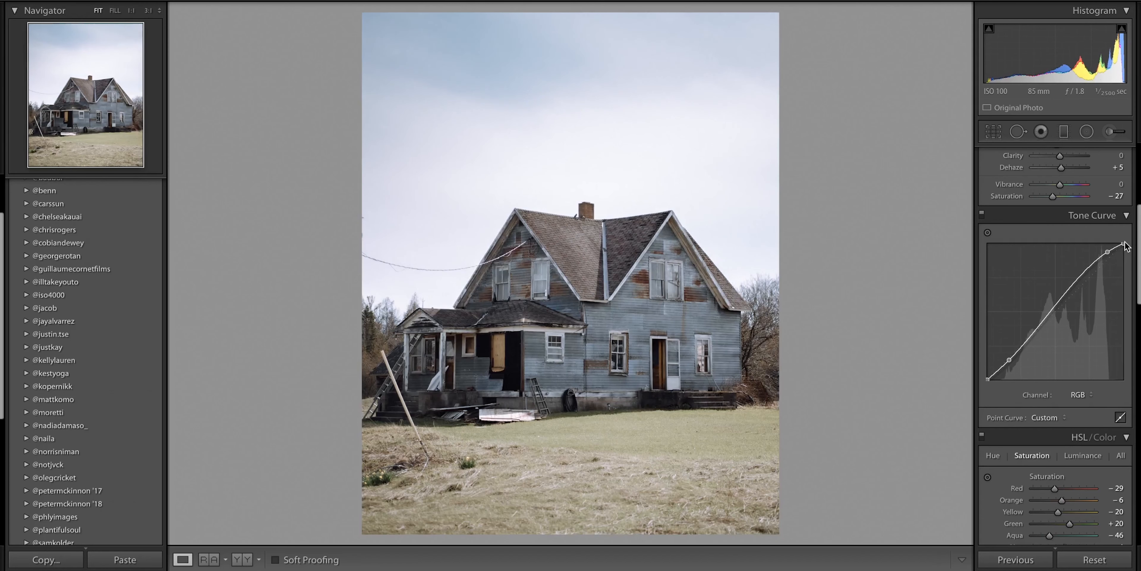
Shape the RGB tone curve into an S with lifted blacks
{"action": "left_click_drag", "start_coordinate": [1014, 357], "coordinate": [987, 371]}
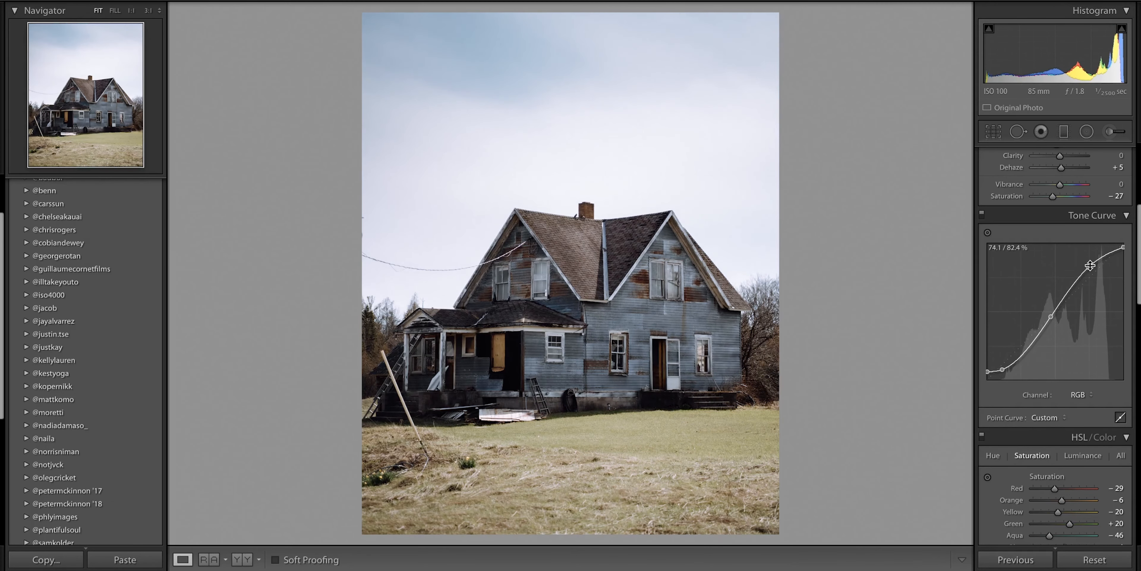
Try changing the calibration shadow tint and the red primary saturation
{"action": "scroll", "coordinate": [994, 237], "scroll_direction": "down", "scroll_amount": 15}
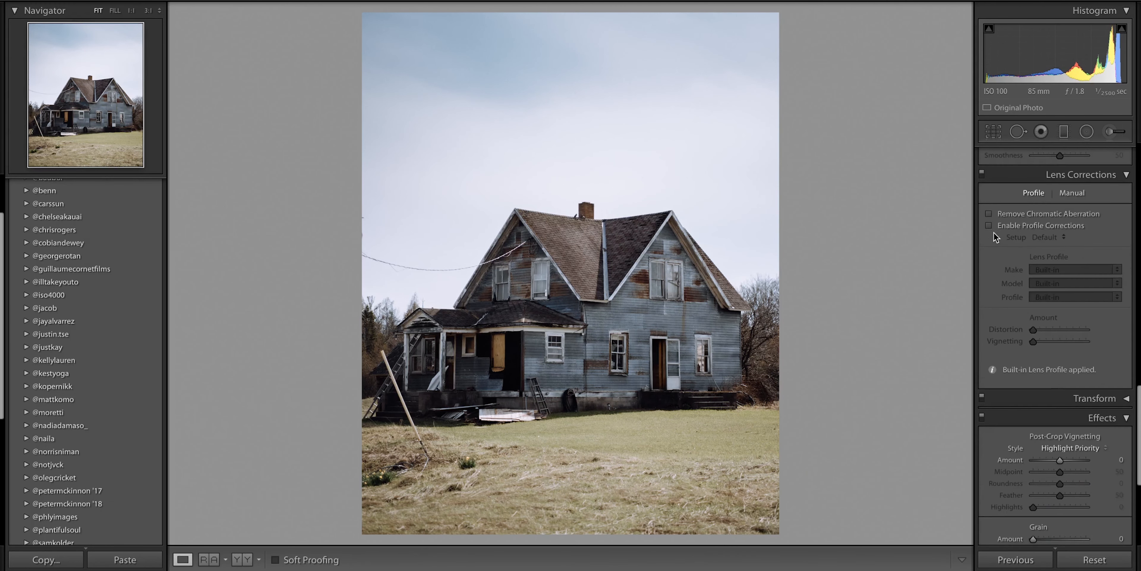
{"action": "scroll", "coordinate": [1032, 376], "scroll_direction": "down", "scroll_amount": 8}
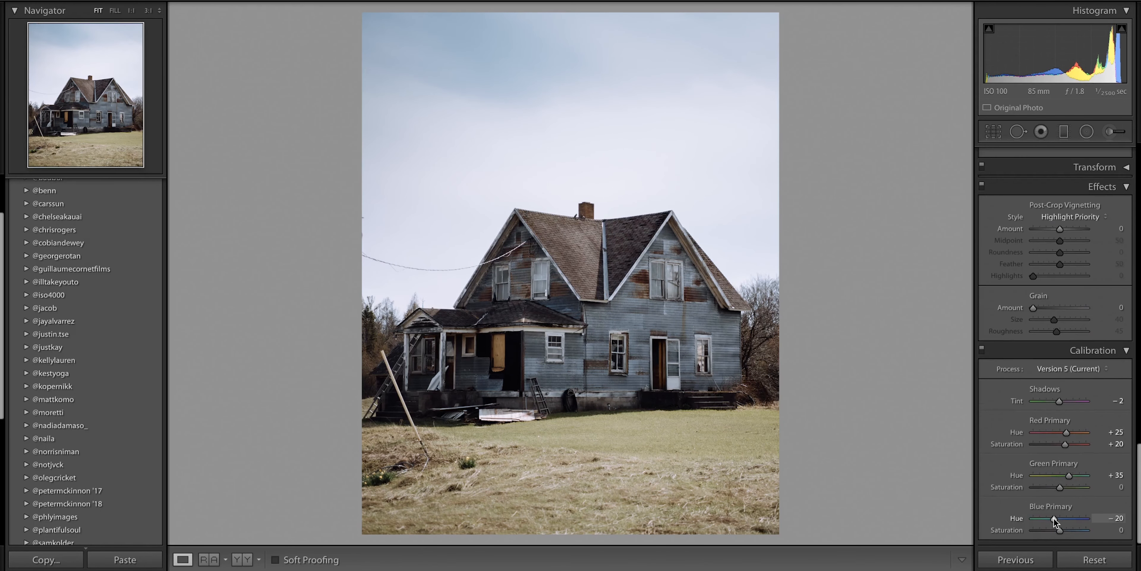
{"action": "left_click_drag", "start_coordinate": [1060, 401], "coordinate": [1037, 402]}
{"action": "key", "text": "ctrl+z"}
{"action": "left_click_drag", "start_coordinate": [1065, 444], "coordinate": [1077, 444]}
{"action": "key", "text": "ctrl+z"}
Calibrate red primary to hue +37, saturation −3, green to +61, +18 and blue to −75, −12, and compare with the original
{"action": "mouse_move", "coordinate": [1053, 518]}
{"action": "left_mouse_down"}
{"action": "mouse_move", "coordinate": [1037, 517]}
{"action": "mouse_move", "coordinate": [1056, 530]}
{"action": "left_mouse_up"}
{"action": "left_click_drag", "start_coordinate": [1038, 519], "coordinate": [1042, 523]}
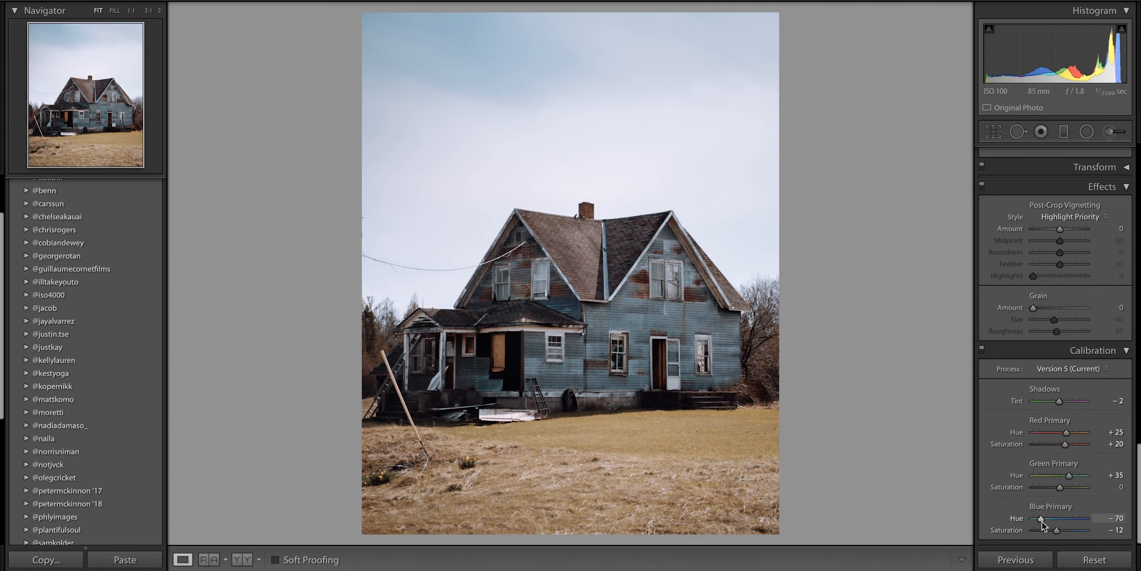
{"action": "left_click_drag", "start_coordinate": [1069, 475], "coordinate": [1076, 476]}
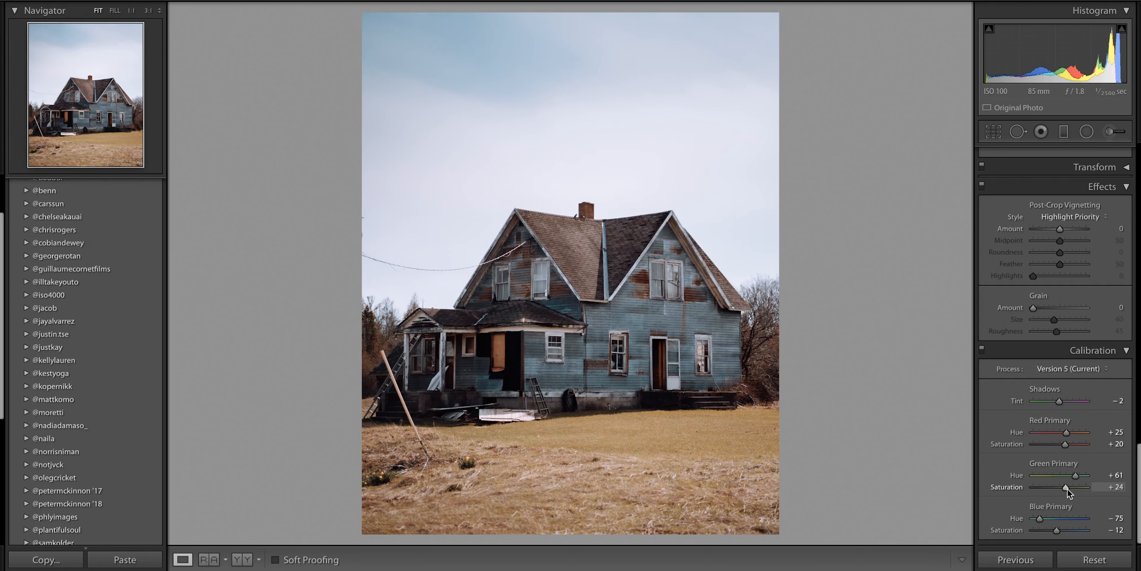
{"action": "left_click_drag", "start_coordinate": [1070, 432], "coordinate": [1069, 432]}
{"action": "left_click_drag", "start_coordinate": [1066, 444], "coordinate": [1059, 444]}
{"action": "key", "text": "backslash"}
{"action": "key", "text": "backslash"}
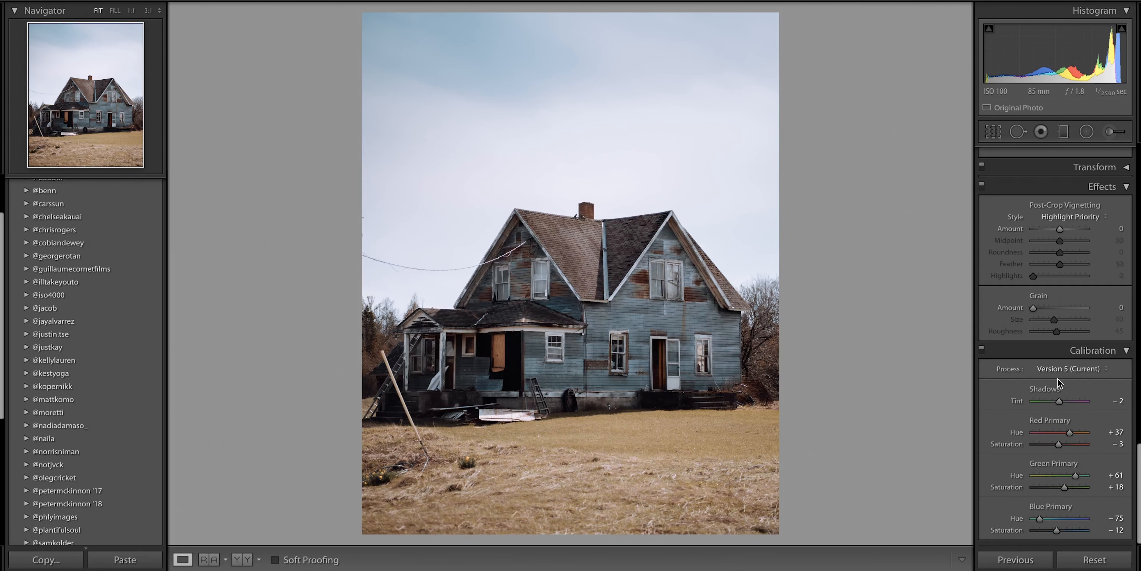
Try a post-crop vignette with an amount of −14 on the house photo
{"action": "left_click", "coordinate": [26, 308]}
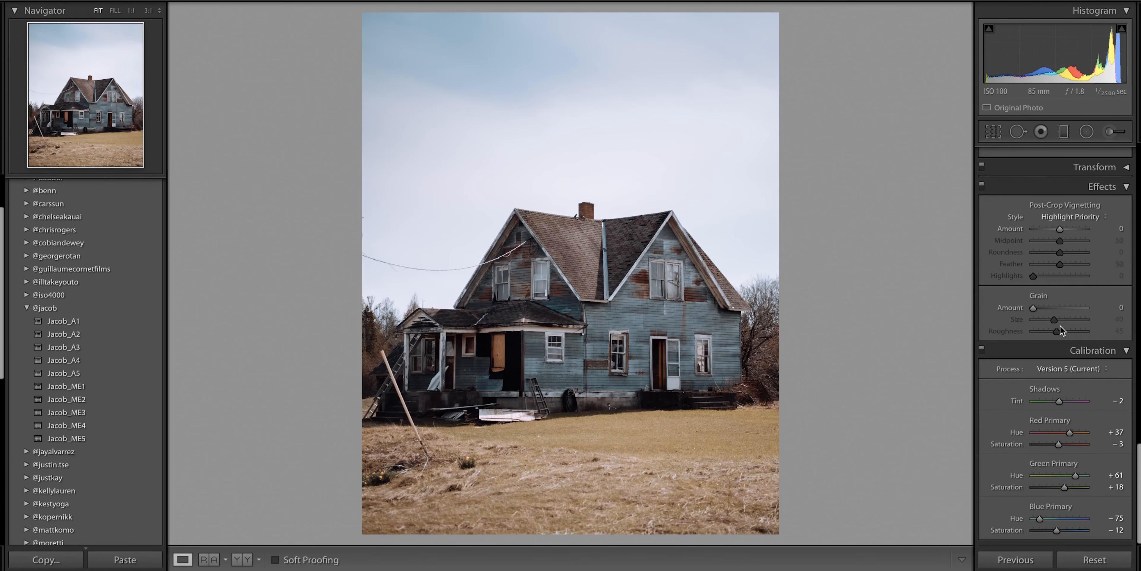
{"action": "left_click_drag", "start_coordinate": [1061, 229], "coordinate": [1056, 229]}
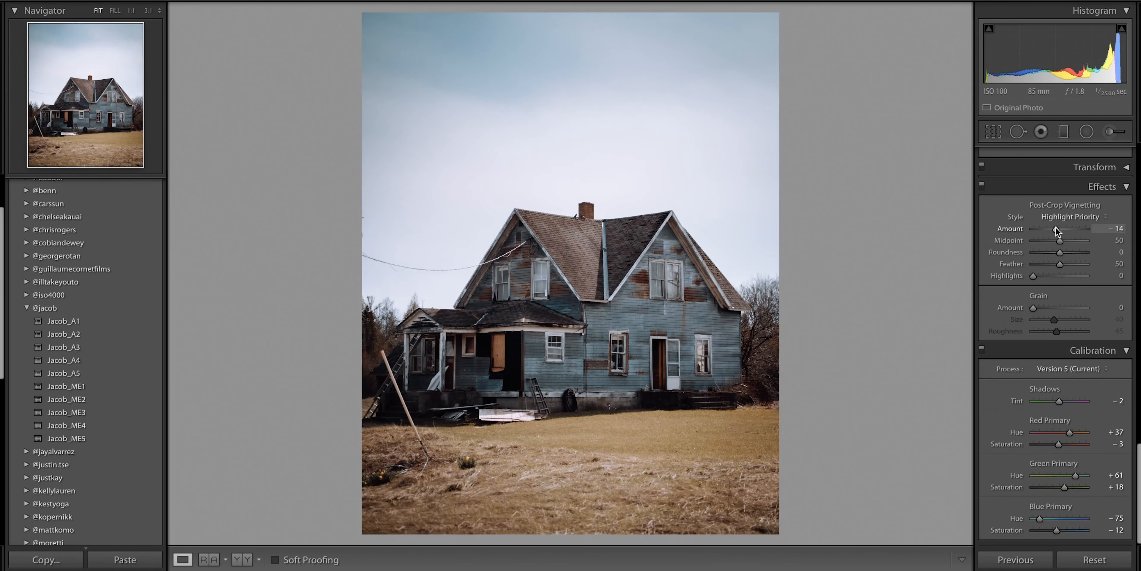
{"action": "key", "text": "ctrl+z"}
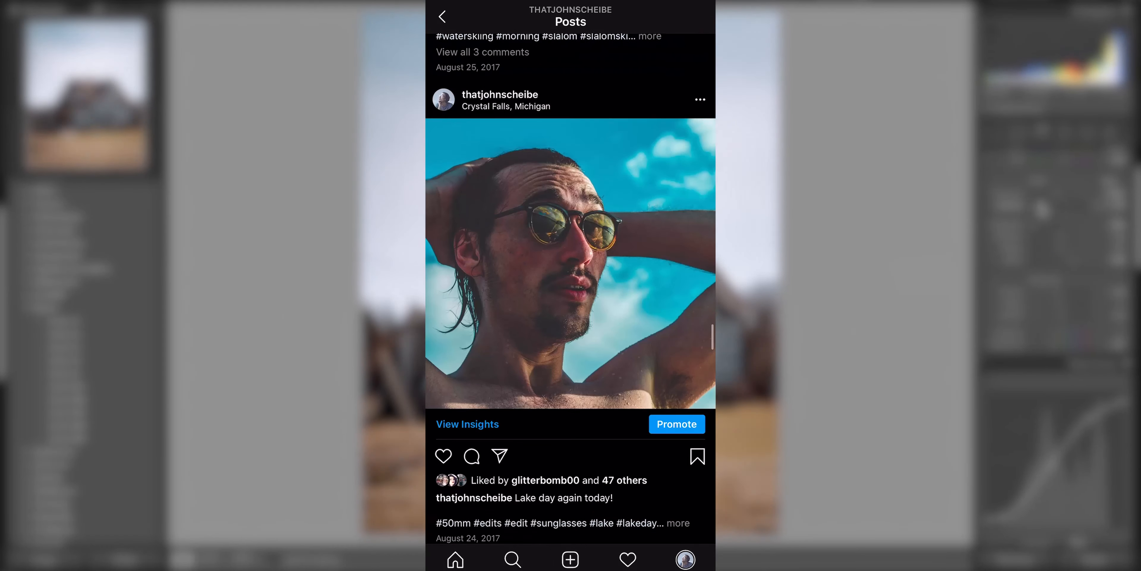
Set the orange hue to +15 and the yellow hue to −40, undoing the test shifts of purple, magenta and red
{"action": "key", "text": "super+z"}
{"action": "key", "text": "super+z"}
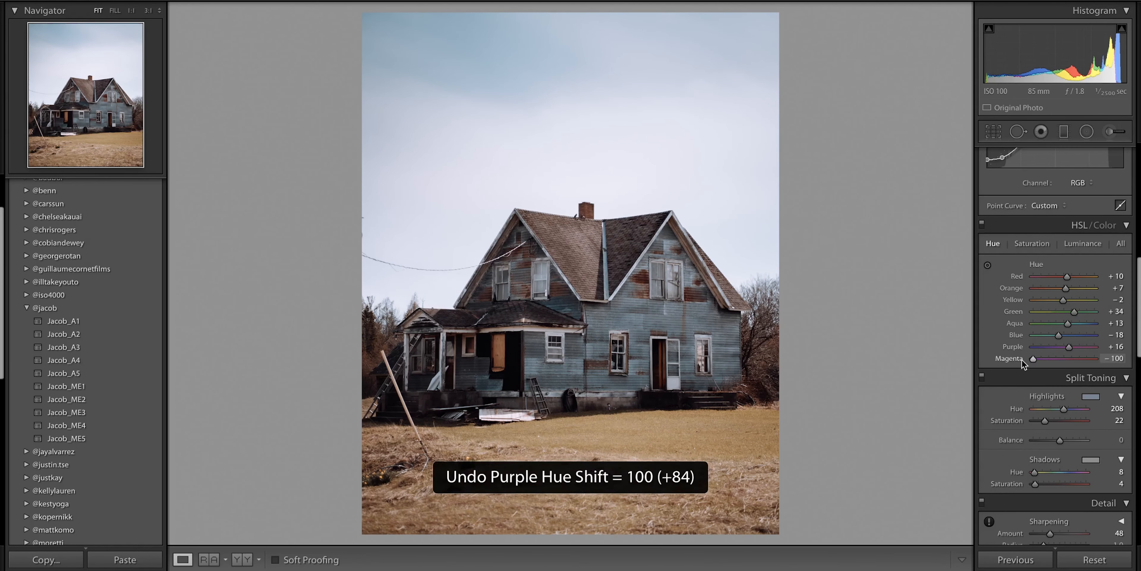
{"action": "key", "text": "super+z"}
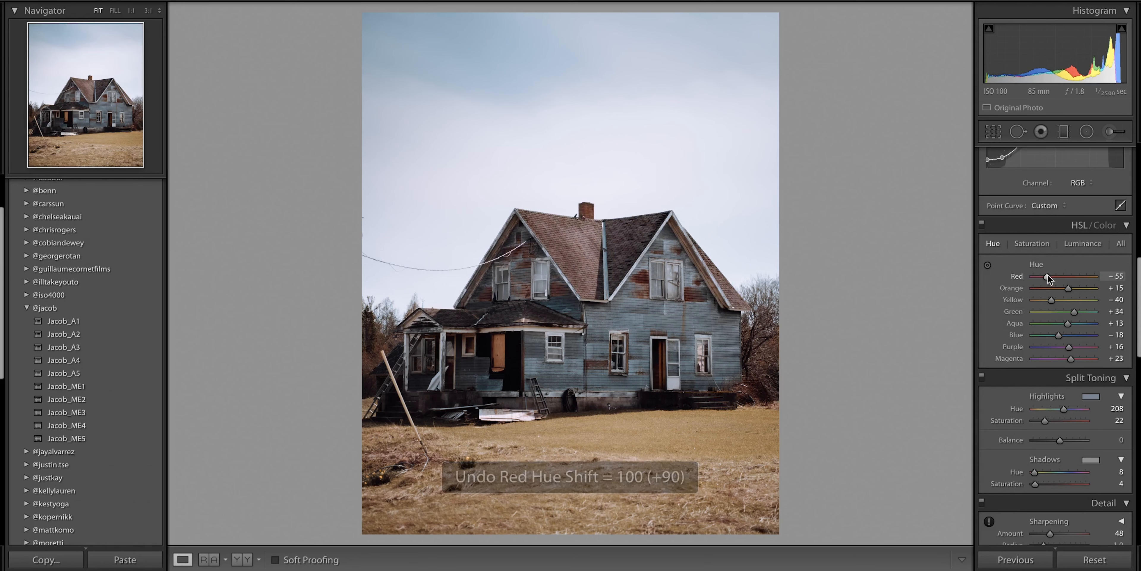
{"action": "key", "text": "super+z"}
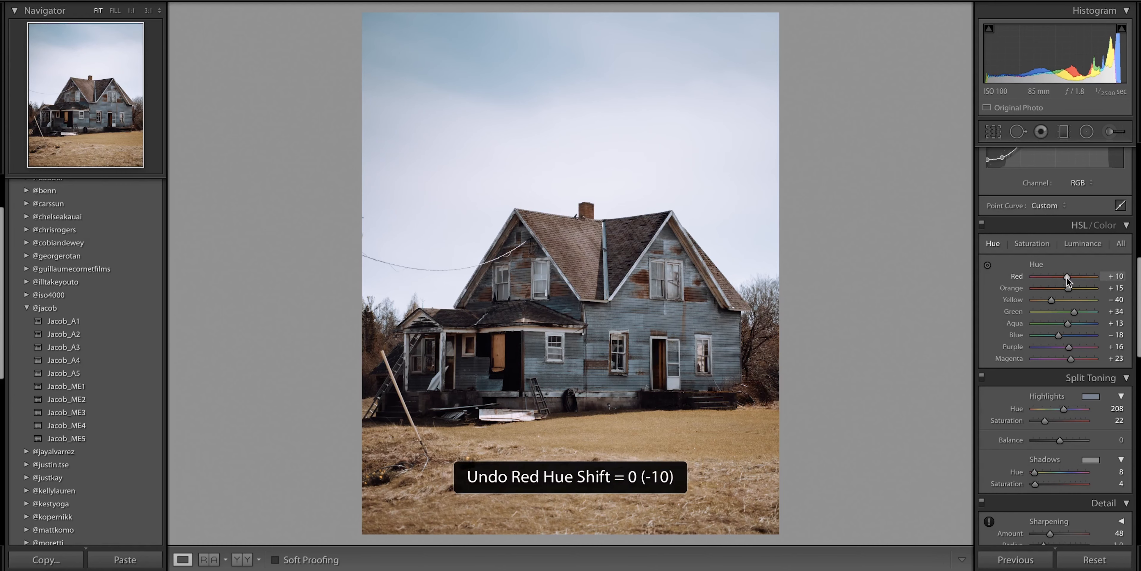
{"action": "key", "text": "super+z"}
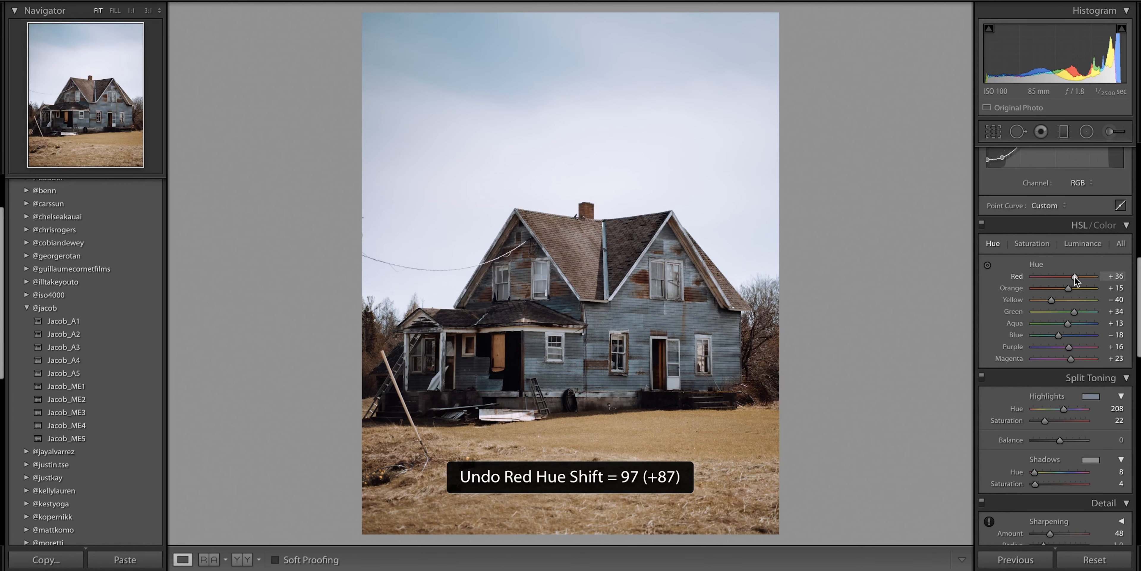
Adjust the shadows and draw a radial filter over the house
{"action": "scroll", "coordinate": [1081, 288], "scroll_direction": "up", "scroll_amount": 10}
{"action": "left_click_drag", "start_coordinate": [1069, 326], "coordinate": [1059, 328]}
{"action": "left_click", "coordinate": [1086, 132]}
{"action": "mouse_move", "coordinate": [584, 322]}
{"action": "left_mouse_down"}
{"action": "mouse_move", "coordinate": [751, 166]}
{"action": "mouse_move", "coordinate": [778, 195]}
{"action": "left_mouse_up"}
Increase the radial filter's feather and try tone and saturation changes on it, undoing the test shifts
{"action": "mouse_move", "coordinate": [1085, 243]}
{"action": "left_mouse_down"}
{"action": "mouse_move", "coordinate": [1018, 243]}
{"action": "mouse_move", "coordinate": [1059, 220]}
{"action": "mouse_move", "coordinate": [1043, 232]}
{"action": "mouse_move", "coordinate": [1061, 232]}
{"action": "mouse_move", "coordinate": [1074, 256]}
{"action": "mouse_move", "coordinate": [1060, 256]}
{"action": "left_mouse_up"}
{"action": "key", "text": "super+z"}
{"action": "key", "text": "super+z"}
{"action": "left_click_drag", "start_coordinate": [1061, 434], "coordinate": [1091, 433]}
{"action": "left_click_drag", "start_coordinate": [1043, 335], "coordinate": [1014, 337]}
{"action": "key", "text": "super+z"}
{"action": "left_click", "coordinate": [1085, 133]}
Add a second graduated filter that darkens the foreground with exposure −1.34, and move it down over the grass
{"action": "left_click", "coordinate": [1064, 132]}
{"action": "left_click", "coordinate": [548, 197]}
{"action": "mouse_move", "coordinate": [530, 433]}
{"action": "left_mouse_down"}
{"action": "mouse_move", "coordinate": [504, 565]}
{"action": "mouse_move", "coordinate": [539, 289]}
{"action": "left_mouse_up"}
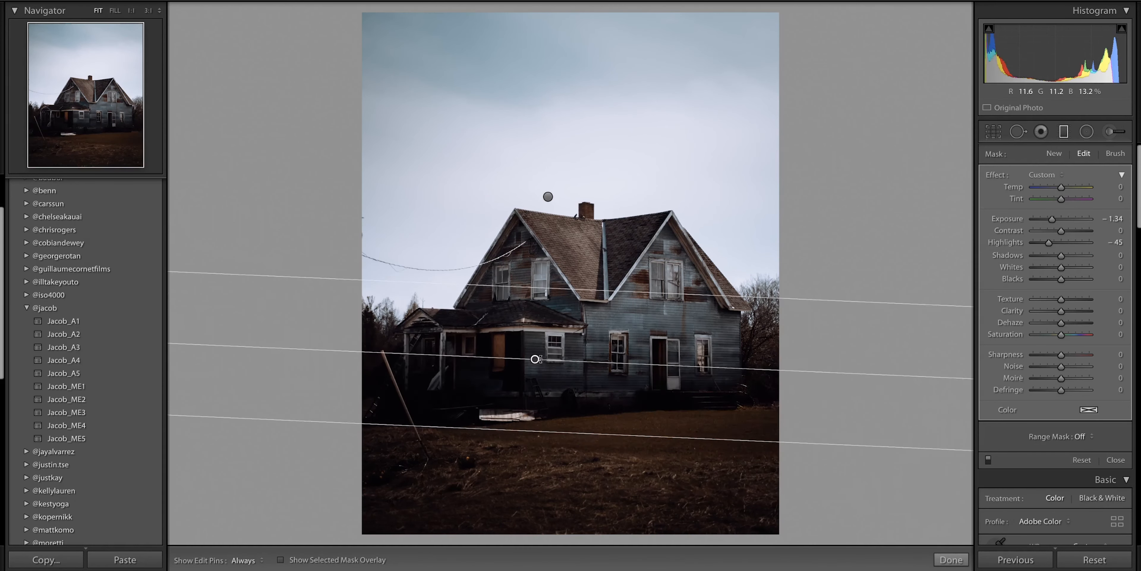
{"action": "left_click_drag", "start_coordinate": [535, 360], "coordinate": [578, 453]}
{"action": "left_click_drag", "start_coordinate": [691, 460], "coordinate": [691, 465]}
{"action": "left_click_drag", "start_coordinate": [580, 455], "coordinate": [538, 430]}
Reset the foreground filter's highlights, refine its position and angle, and compare the photo with the original
{"action": "double_click", "coordinate": [1049, 243]}
{"action": "left_click_drag", "start_coordinate": [1052, 220], "coordinate": [1017, 245]}
{"action": "key", "text": "super+z"}
{"action": "left_click_drag", "start_coordinate": [538, 430], "coordinate": [645, 446]}
{"action": "left_click_drag", "start_coordinate": [649, 375], "coordinate": [654, 308]}
{"action": "left_click_drag", "start_coordinate": [648, 413], "coordinate": [667, 469]}
{"action": "key", "text": "m"}
{"action": "key", "text": "backslash"}
{"action": "key", "text": "backslash"}
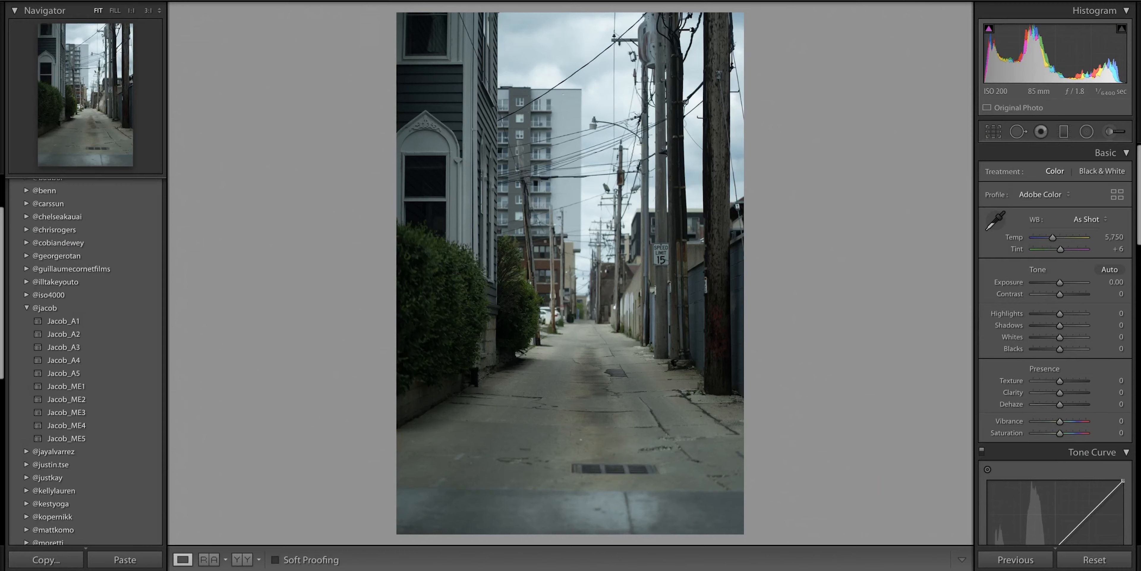
Apply the Myko Baby preset to the alley photo and compare the result with the original
{"action": "scroll", "coordinate": [97, 324], "scroll_direction": "down", "scroll_amount": 6}
{"action": "left_click", "coordinate": [98, 327]}
{"action": "left_click", "coordinate": [26, 328]}
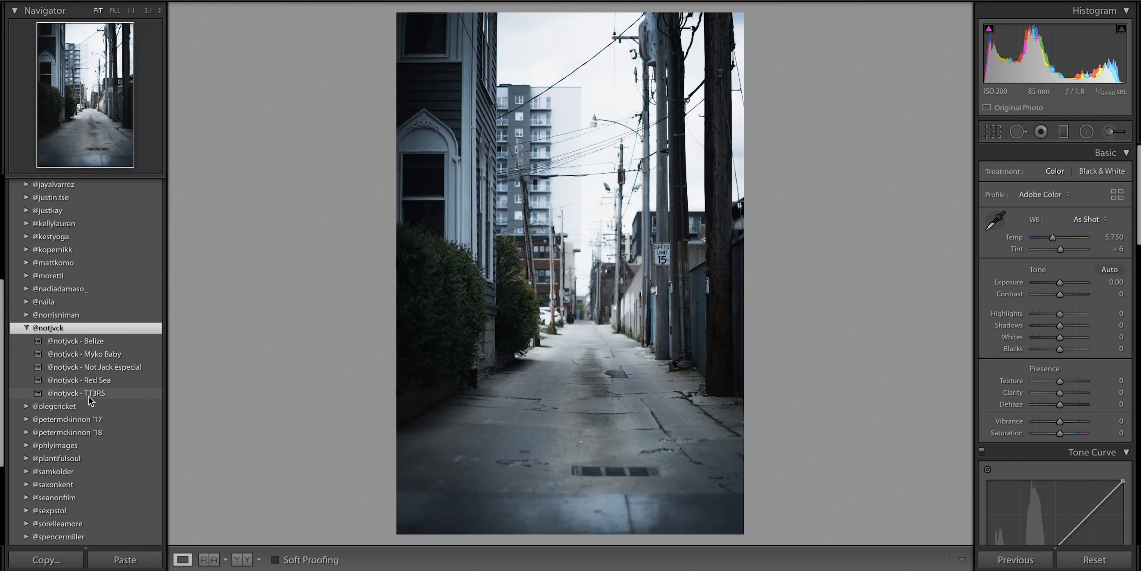
{"action": "left_click", "coordinate": [94, 355]}
{"action": "left_click", "coordinate": [27, 328]}
{"action": "key", "text": "backslash"}
{"action": "key", "text": "backslash"}
{"action": "key", "text": "backslash"}
{"action": "key", "text": "backslash"}
Crop the alley photo to the 4 x 5 / 8 x 10 aspect ratio, cutting off the foreground drain and the upper sky
{"action": "key", "text": "r"}
{"action": "left_click", "coordinate": [1077, 176]}
{"action": "left_click", "coordinate": [1079, 209]}
{"action": "left_click_drag", "start_coordinate": [396, 54], "coordinate": [385, 4]}
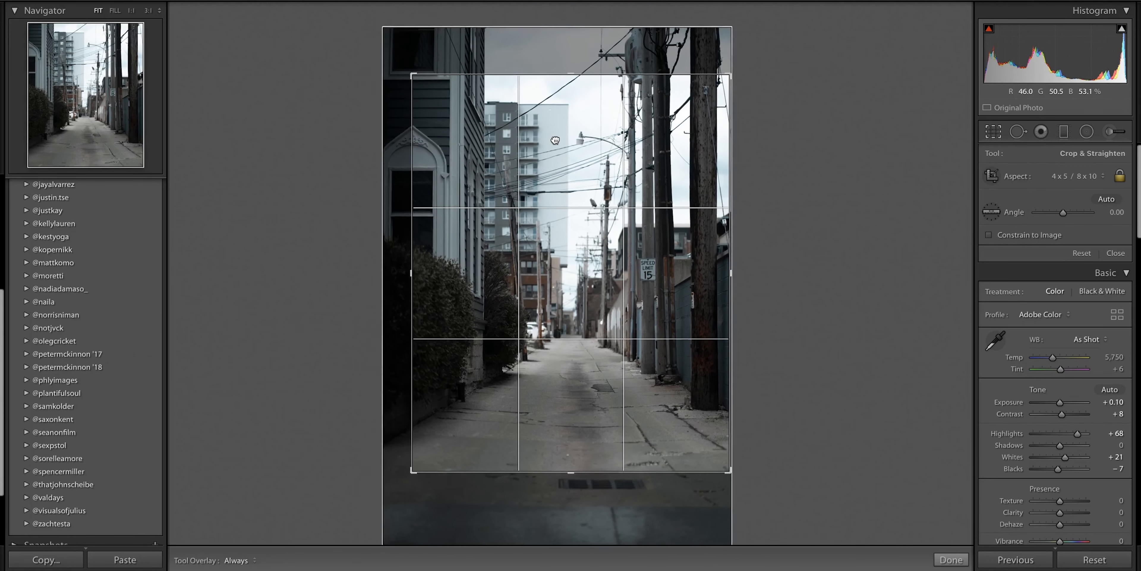
{"action": "key", "text": "Return"}
{"action": "scroll", "coordinate": [1059, 268], "scroll_direction": "down", "scroll_amount": 15}
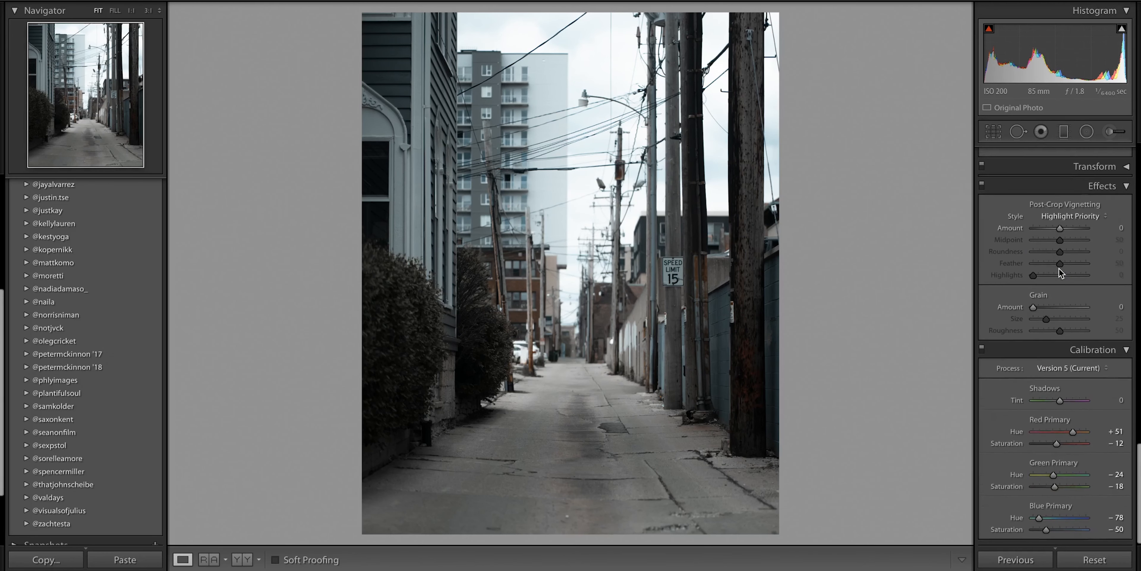
{"action": "scroll", "coordinate": [1081, 405], "scroll_direction": "up", "scroll_amount": 15}
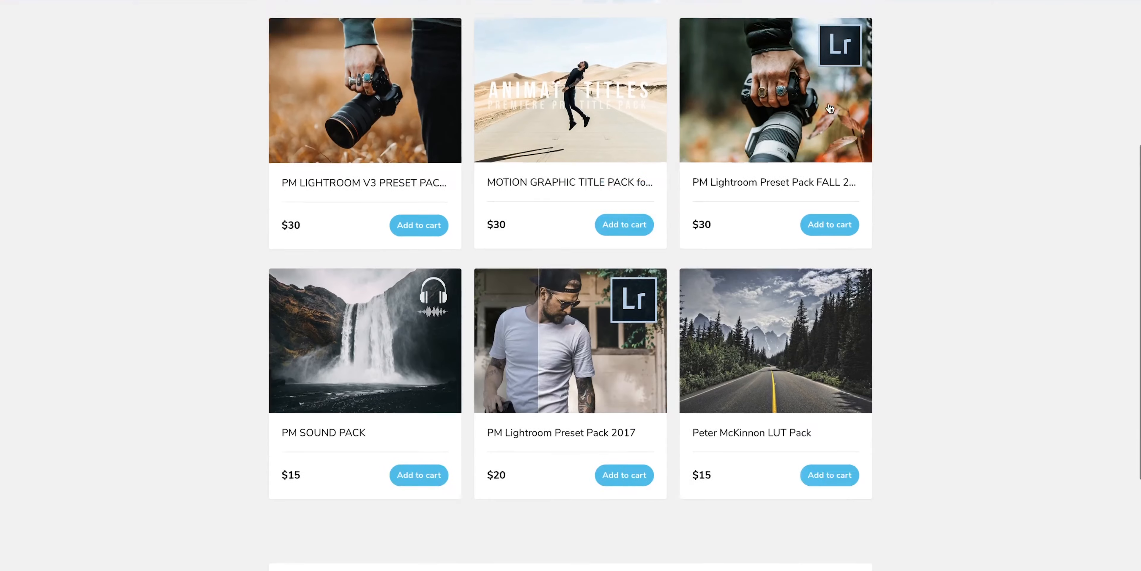
{"action": "scroll", "coordinate": [811, 151], "scroll_direction": "up", "scroll_amount": 2}
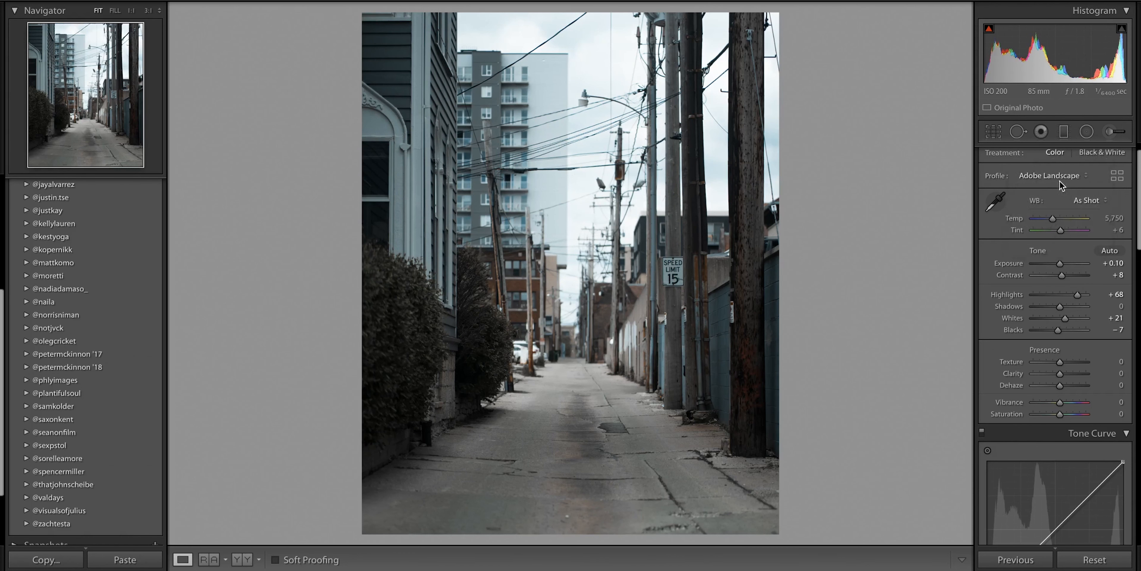
Set the alley photo's temperature to 5,991 and tint to +14, undoing the test shifts
{"action": "scroll", "coordinate": [1057, 195], "scroll_direction": "down", "scroll_amount": 1}
{"action": "left_click_drag", "start_coordinate": [1053, 192], "coordinate": [1053, 193]}
{"action": "key", "text": "ctrl+z"}
{"action": "key", "text": "ctrl+z"}
{"action": "key", "text": "ctrl+z"}
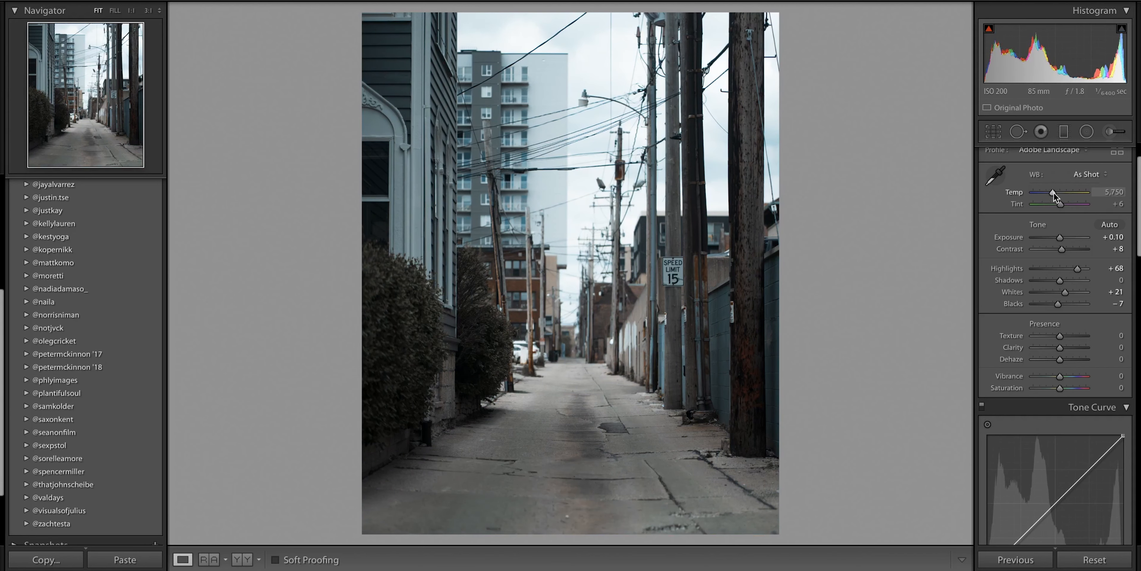
{"action": "key", "text": "ctrl+z"}
{"action": "key", "text": "ctrl+z"}
{"action": "key", "text": "ctrl+z"}
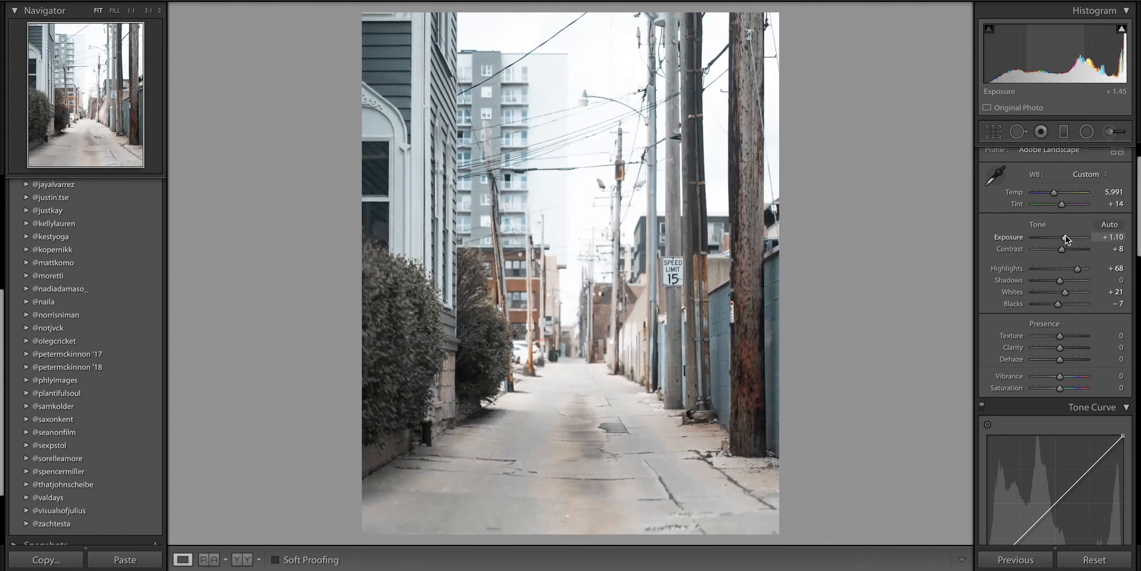
Set the alley photo's highlights to −5, shadows to −22, whites to +51 and blacks to −27
{"action": "left_click_drag", "start_coordinate": [1078, 268], "coordinate": [1075, 293]}
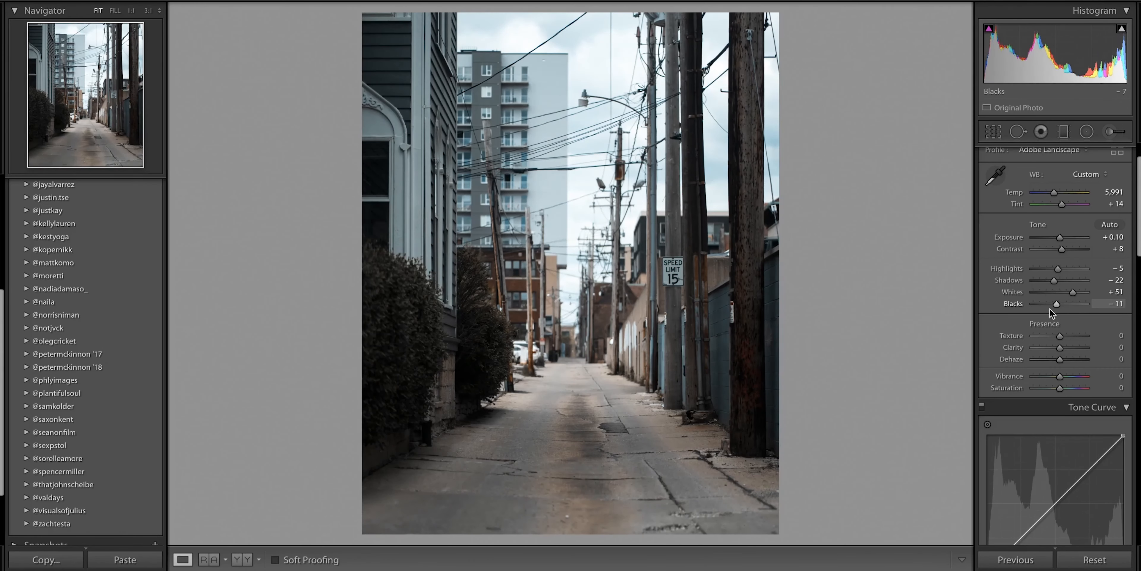
{"action": "key", "text": "ctrl+z"}
{"action": "key", "text": "ctrl+z"}
Set the alley photo's dehaze to +7, vibrance to +10 and saturation to +10, and compare with the original
{"action": "left_click_drag", "start_coordinate": [1057, 360], "coordinate": [1063, 387]}
{"action": "key", "text": "ctrl+z"}
{"action": "key", "text": "backslash"}
{"action": "key", "text": "backslash"}
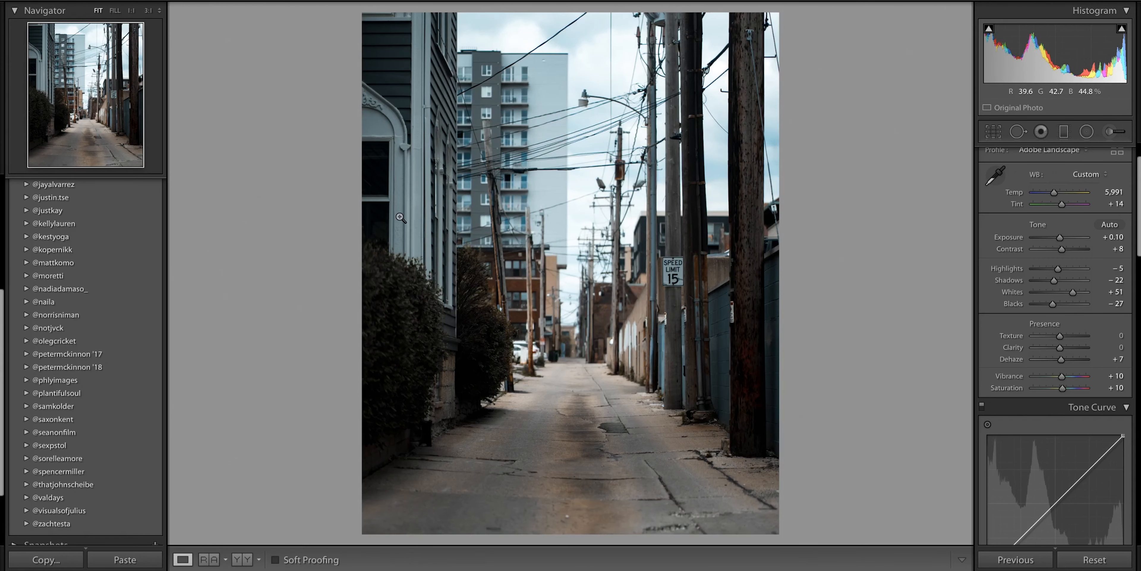
Shape the alley photo's RGB tone curve with a shadow point at about 22.0 / 20.8 % and a slightly lowered highlight point
{"action": "scroll", "coordinate": [1025, 304], "scroll_direction": "down", "scroll_amount": 5}
{"action": "left_click_drag", "start_coordinate": [1021, 357], "coordinate": [1022, 370]}
{"action": "left_click_drag", "start_coordinate": [1090, 290], "coordinate": [1124, 266]}
{"action": "left_click_drag", "start_coordinate": [987, 389], "coordinate": [1018, 366]}
{"action": "mouse_move", "coordinate": [1090, 283]}
{"action": "left_mouse_down"}
{"action": "mouse_move", "coordinate": [1124, 272]}
{"action": "mouse_move", "coordinate": [1123, 255]}
{"action": "mouse_move", "coordinate": [1101, 280]}
{"action": "left_mouse_up"}
{"action": "left_click_drag", "start_coordinate": [1018, 366], "coordinate": [1018, 362]}
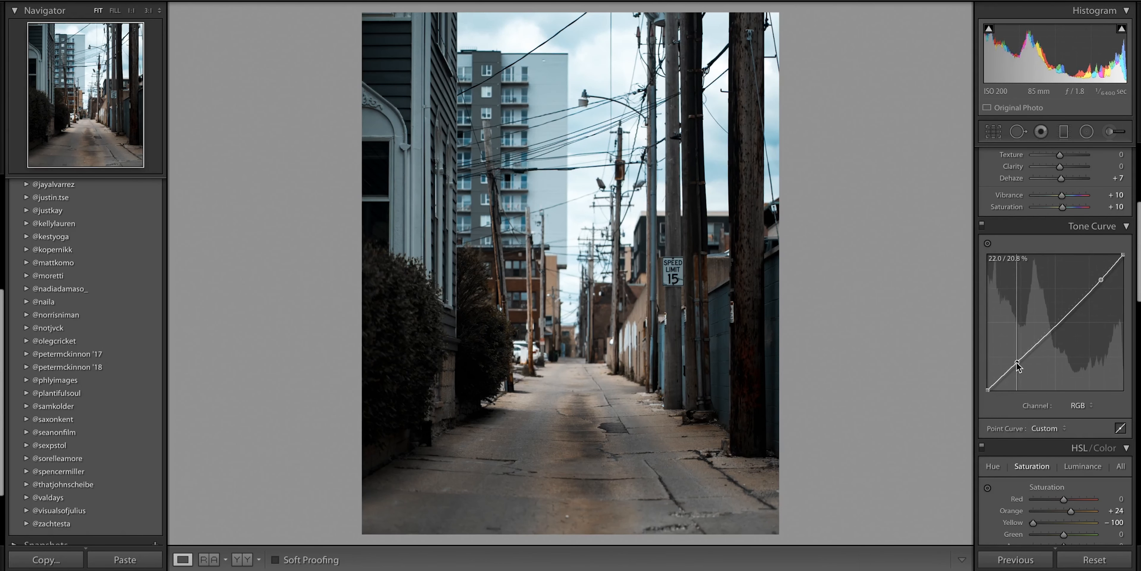
Set the alley photo's orange hue to +30, yellow to −15 and aqua to +21, undoing the test shifts on other colors
{"action": "scroll", "coordinate": [991, 428], "scroll_direction": "down", "scroll_amount": 5}
{"action": "left_click", "coordinate": [1082, 327]}
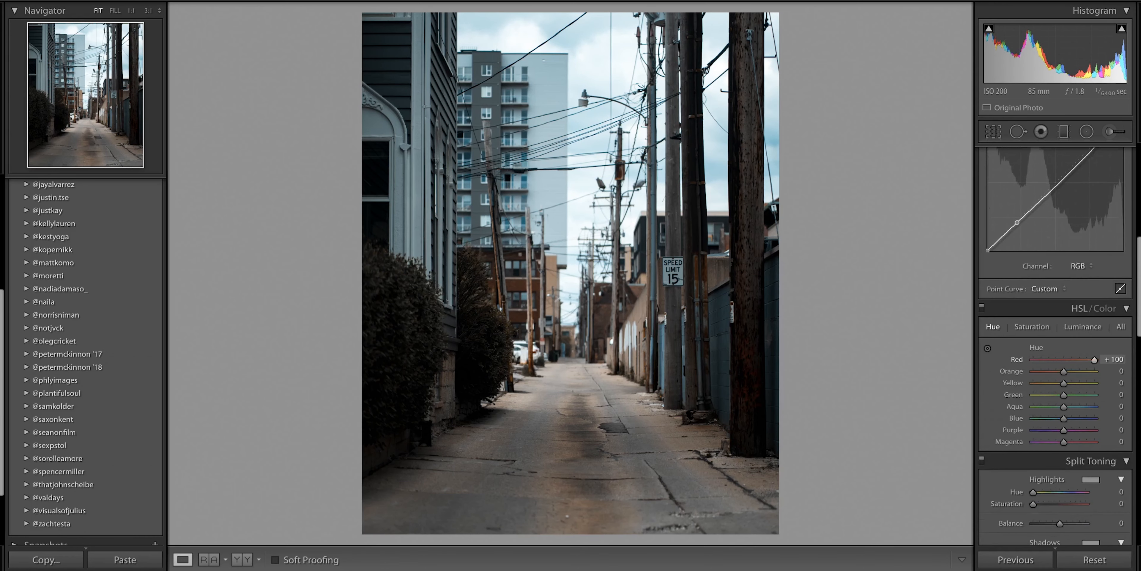
{"action": "key", "text": "ctrl+z"}
{"action": "key", "text": "ctrl+z"}
{"action": "key", "text": "ctrl+z"}
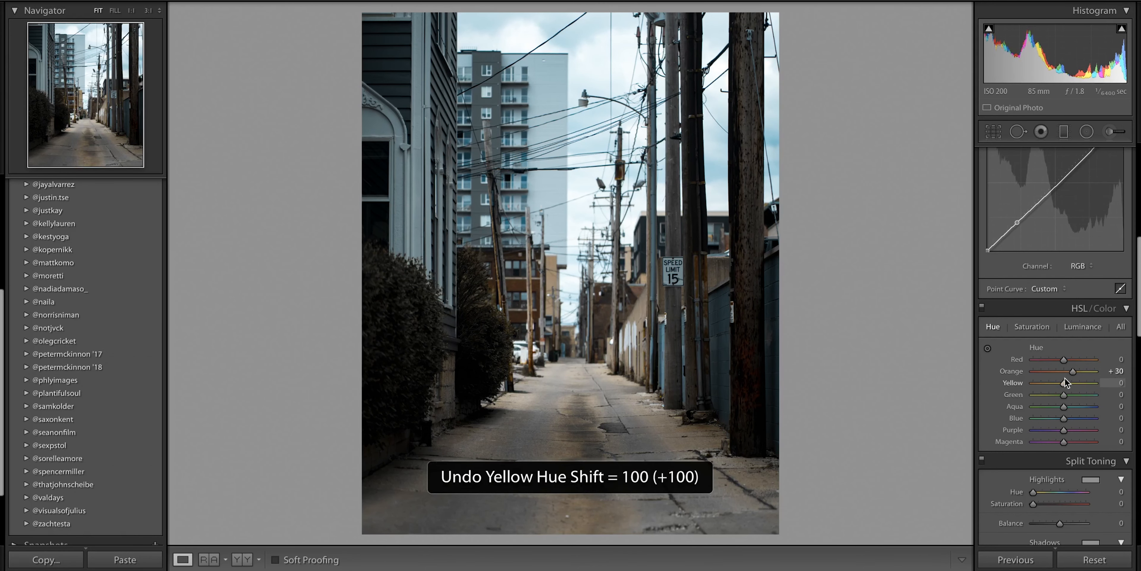
{"action": "key", "text": "ctrl+z"}
{"action": "key", "text": "ctrl+z"}
{"action": "left_click_drag", "start_coordinate": [1064, 418], "coordinate": [1058, 421]}
{"action": "key", "text": "ctrl+z"}
{"action": "key", "text": "ctrl+z"}
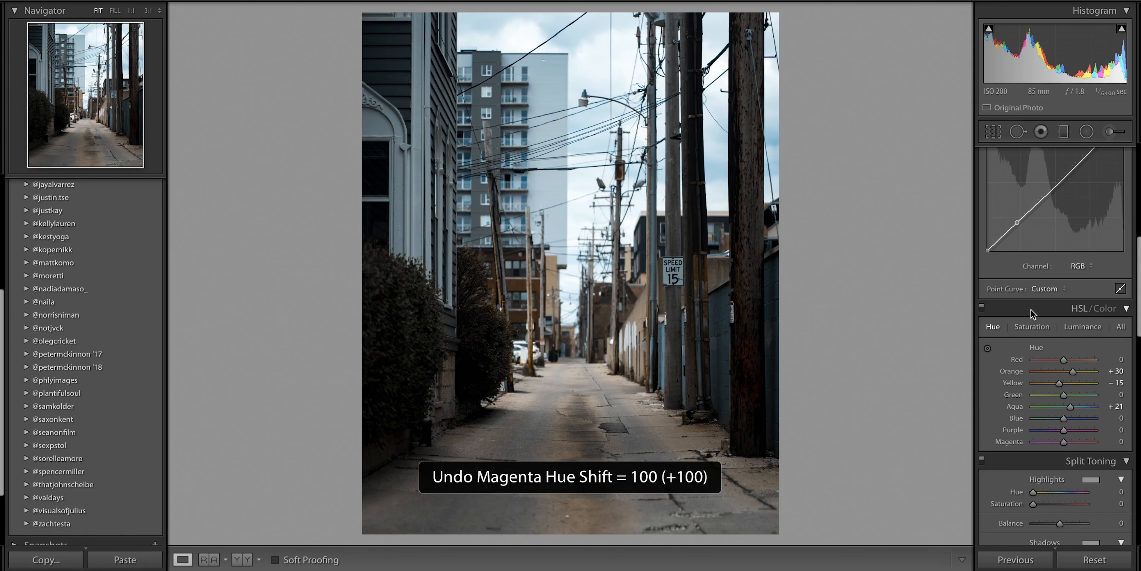
Set blue saturation to −8 and split toning to highlights saturation 12, shadows hue 164 and saturation 8, balance −12
{"action": "left_click", "coordinate": [1031, 327]}
{"action": "key", "text": "ctrl+z"}
{"action": "left_click_drag", "start_coordinate": [1063, 418], "coordinate": [1026, 422]}
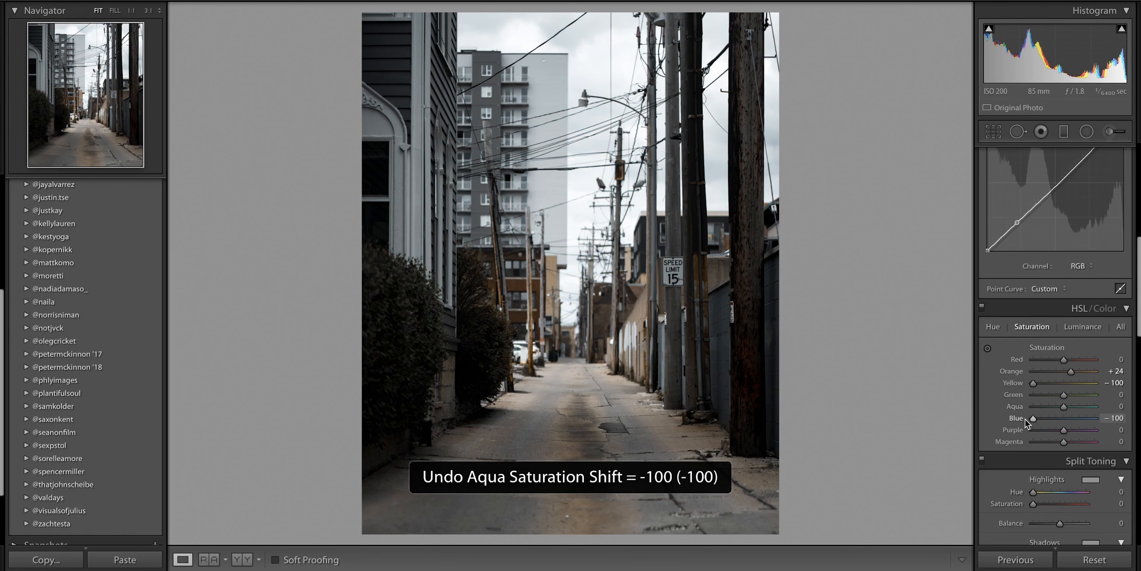
{"action": "key", "text": "ctrl+z"}
{"action": "scroll", "coordinate": [1055, 427], "scroll_direction": "down", "scroll_amount": 4}
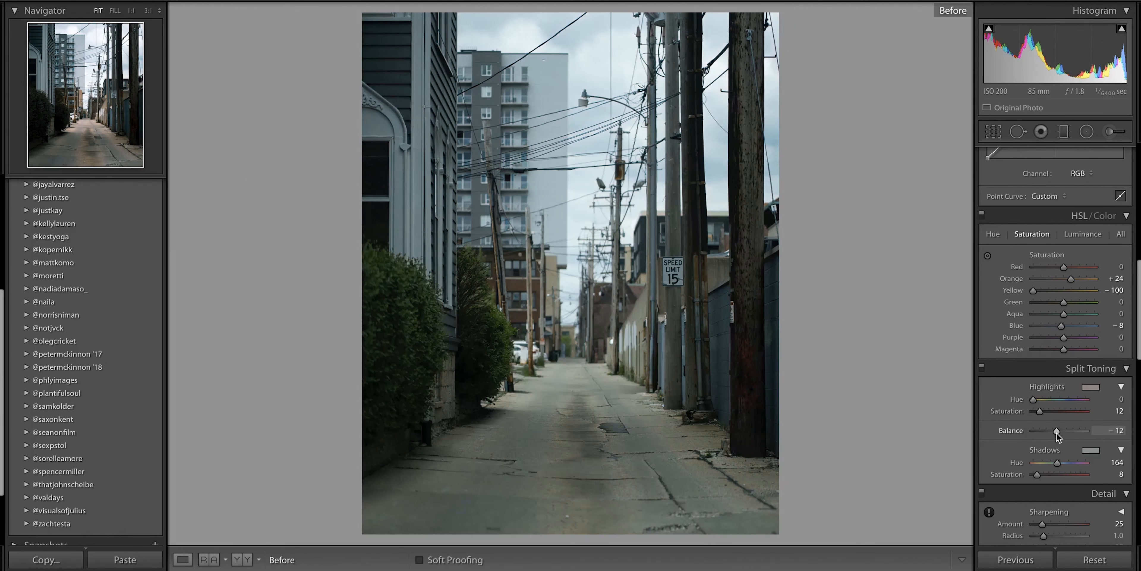
Add a tall radial filter over the alley's road with feather 100 and exposure −0.40, affecting the area outside it
{"action": "key", "text": "shift+m"}
{"action": "left_click", "coordinate": [1020, 446]}
{"action": "left_click_drag", "start_coordinate": [1062, 433], "coordinate": [1096, 434]}
{"action": "left_click_drag", "start_coordinate": [562, 479], "coordinate": [572, 392]}
{"action": "mouse_move", "coordinate": [1061, 220]}
{"action": "left_mouse_down"}
{"action": "mouse_move", "coordinate": [1070, 225]}
{"action": "mouse_move", "coordinate": [1032, 243]}
{"action": "mouse_move", "coordinate": [1061, 243]}
{"action": "mouse_move", "coordinate": [1058, 218]}
{"action": "left_mouse_up"}
{"action": "key", "text": "super+z"}
{"action": "key", "text": "apostrophe"}
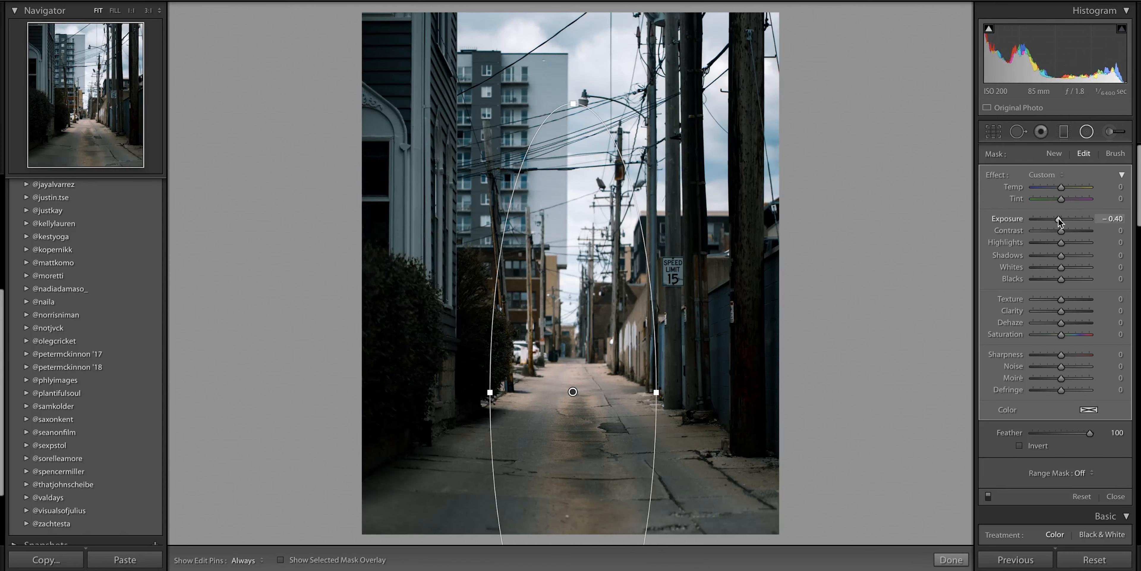
{"action": "left_click", "coordinate": [568, 407]}
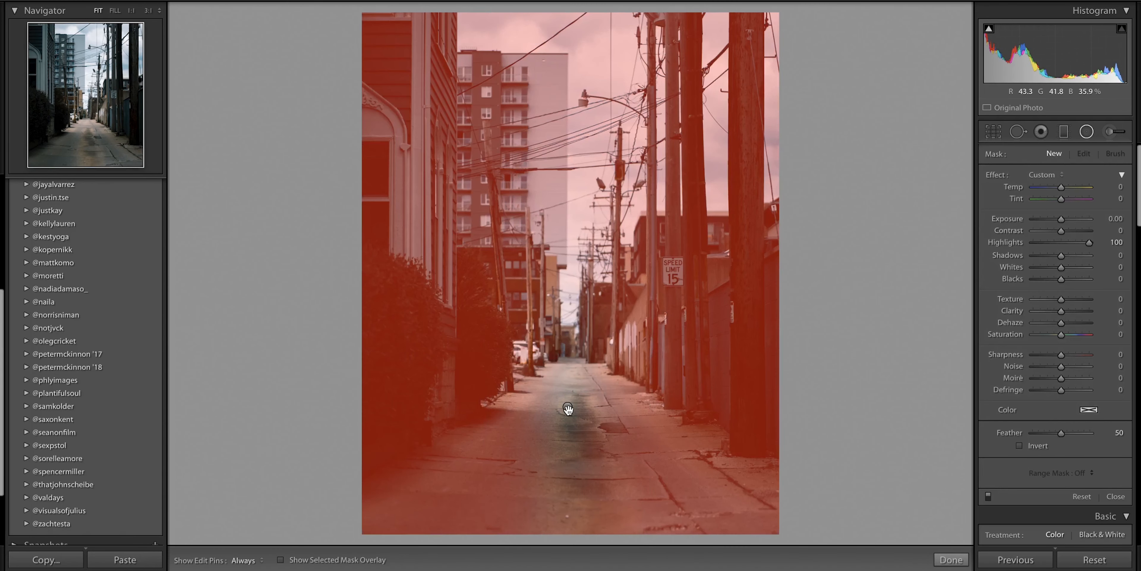
Add a graduated filter over the alley's foreground pavement with highlights reset and exposure lowered, angled toward the lower-right corner
{"action": "key", "text": "m"}
{"action": "mouse_move", "coordinate": [570, 453]}
{"action": "left_mouse_down"}
{"action": "mouse_move", "coordinate": [568, 402]}
{"action": "mouse_move", "coordinate": [569, 500]}
{"action": "left_mouse_up"}
{"action": "double_click", "coordinate": [1090, 243]}
{"action": "left_click_drag", "start_coordinate": [1061, 219], "coordinate": [1050, 219]}
{"action": "left_click_drag", "start_coordinate": [572, 475], "coordinate": [570, 333]}
{"action": "left_click_drag", "start_coordinate": [569, 430], "coordinate": [651, 505]}
{"action": "left_click", "coordinate": [1064, 132]}
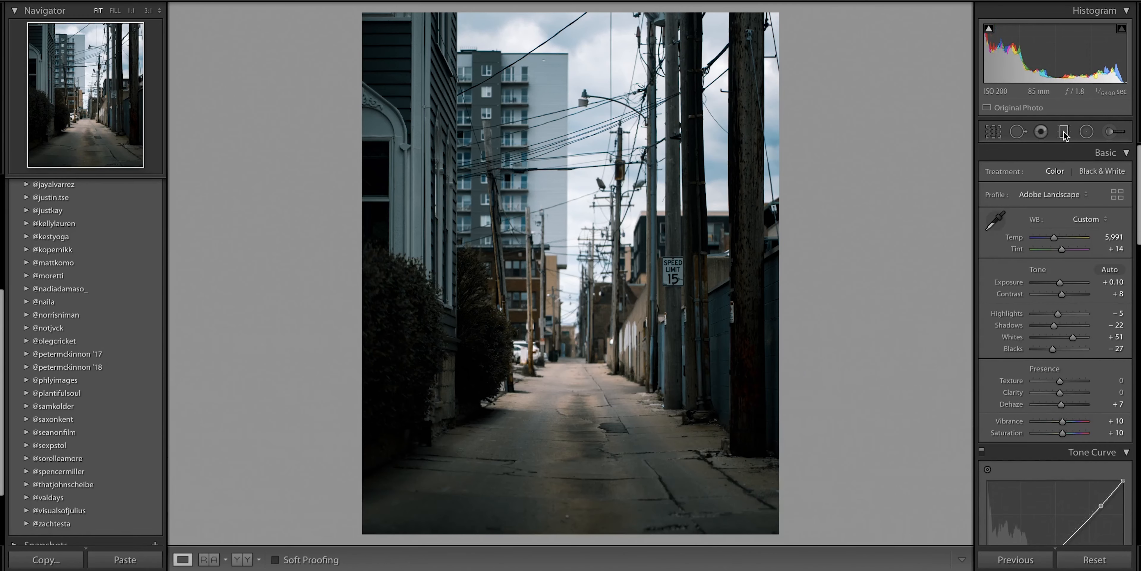
Add a graduated filter across the alley photo's sky with highlights reset to 0 and exposure −1.23
{"action": "left_click", "coordinate": [1064, 132]}
{"action": "left_click_drag", "start_coordinate": [576, 108], "coordinate": [567, 22]}
{"action": "double_click", "coordinate": [1089, 243]}
{"action": "left_click_drag", "start_coordinate": [1061, 220], "coordinate": [1053, 220]}
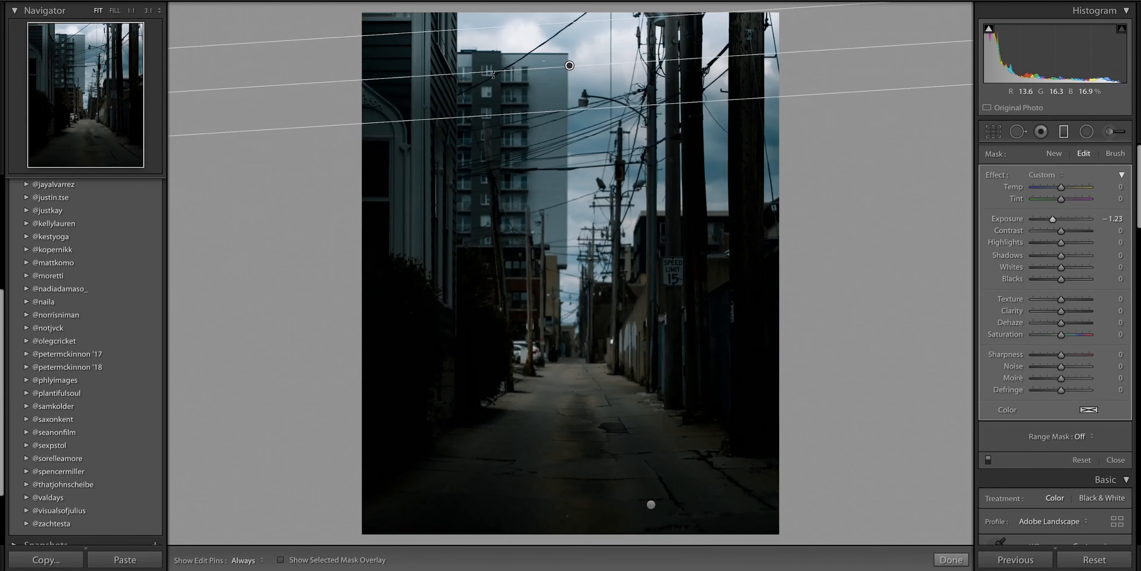
Rotate and reposition the alley photo's sky graduated filter over the upper sky and the utility poles
{"action": "left_click_drag", "start_coordinate": [528, 68], "coordinate": [610, 67]}
{"action": "left_click_drag", "start_coordinate": [593, 113], "coordinate": [594, 348]}
{"action": "left_click_drag", "start_coordinate": [565, 184], "coordinate": [635, 67]}
{"action": "left_click_drag", "start_coordinate": [705, 72], "coordinate": [698, 98]}
{"action": "mouse_move", "coordinate": [635, 67]}
{"action": "left_mouse_down"}
{"action": "mouse_move", "coordinate": [635, 138]}
{"action": "mouse_move", "coordinate": [634, 67]}
{"action": "left_mouse_up"}
{"action": "left_click", "coordinate": [1064, 131]}
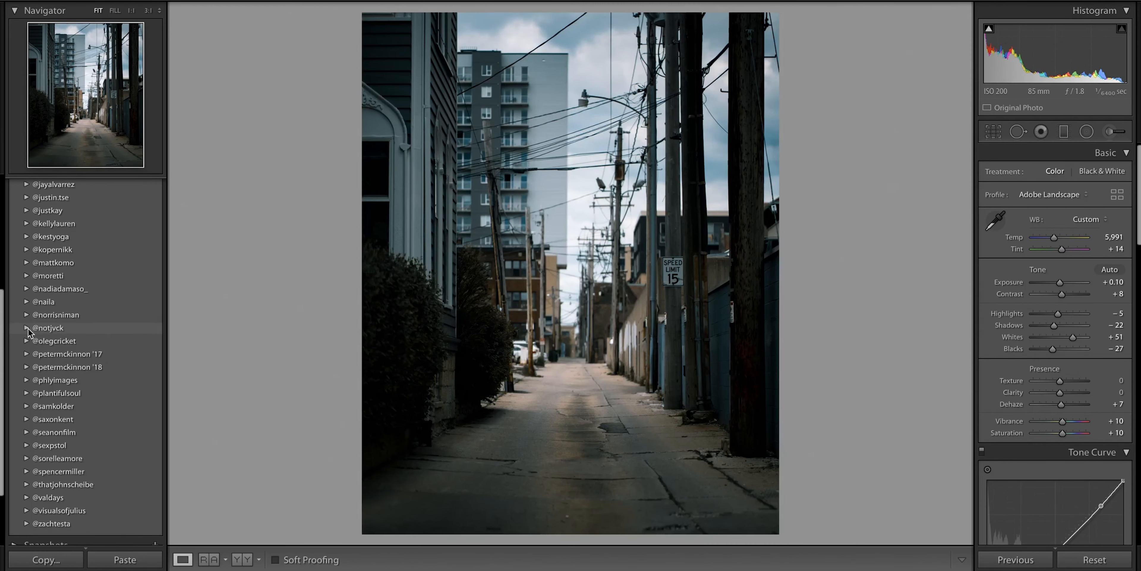
Open the photo of the man sitting on a rock and crop it to the 4 x 5 / 8 x 10 aspect ratio
{"action": "left_click", "coordinate": [26, 328]}
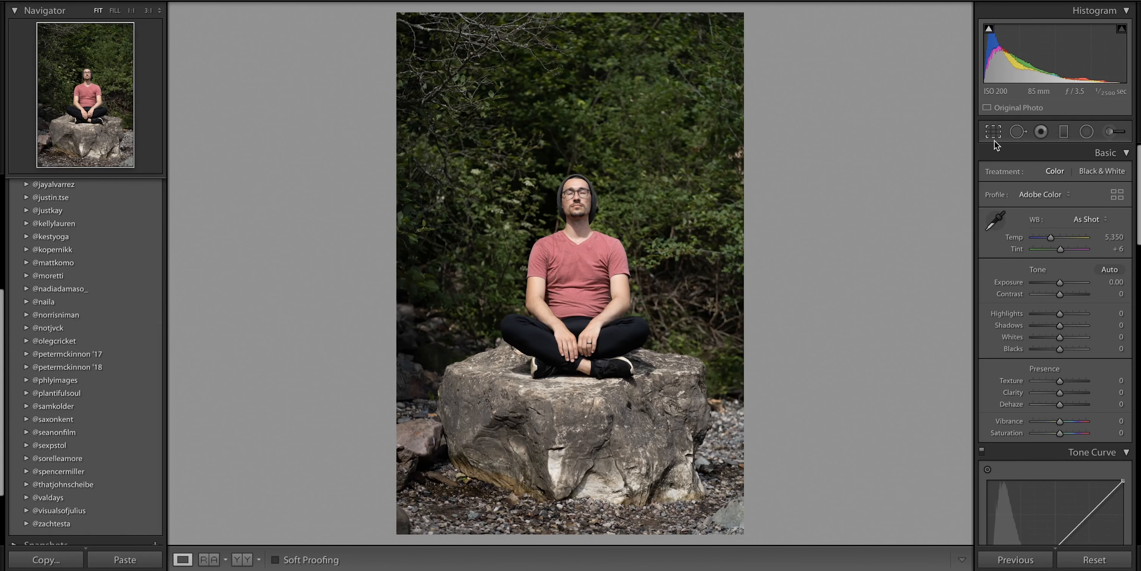
{"action": "left_click", "coordinate": [994, 132]}
{"action": "left_click", "coordinate": [1104, 152]}
{"action": "left_click", "coordinate": [1074, 208]}
{"action": "key", "text": "Return"}
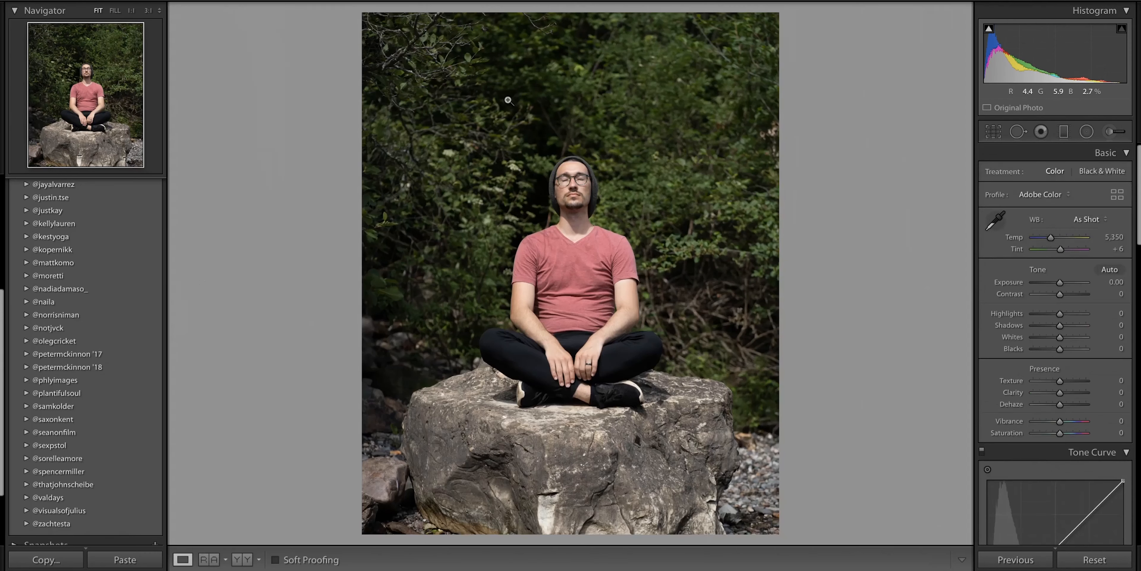
{"action": "left_click", "coordinate": [26, 251]}
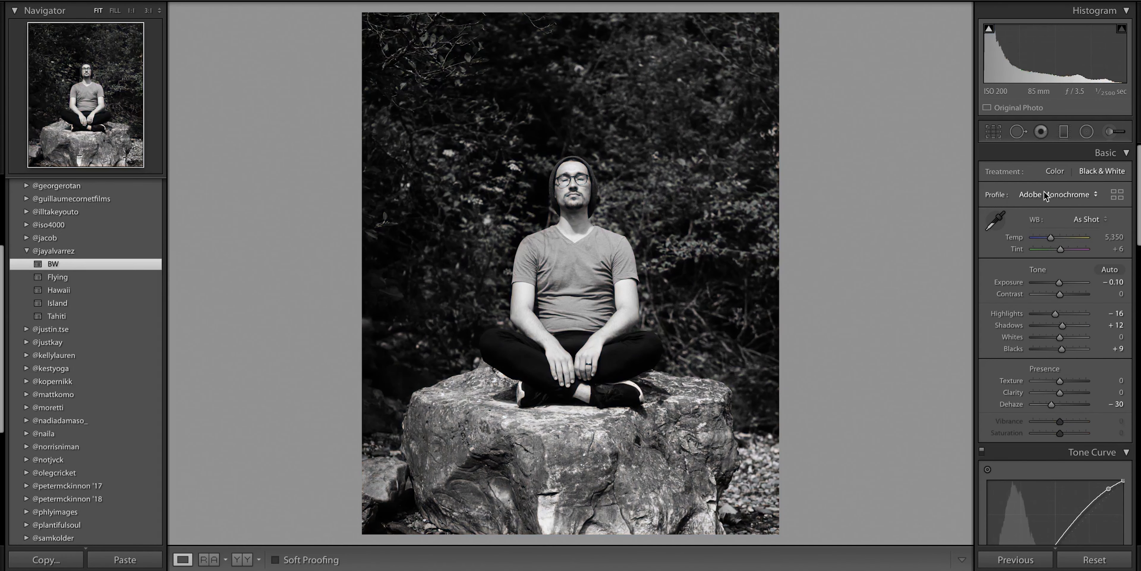
{"action": "left_click", "coordinate": [1044, 195]}
{"action": "left_click", "coordinate": [1057, 151]}
{"action": "left_click", "coordinate": [1102, 171]}
{"action": "left_click_drag", "start_coordinate": [1059, 282], "coordinate": [1054, 282]}
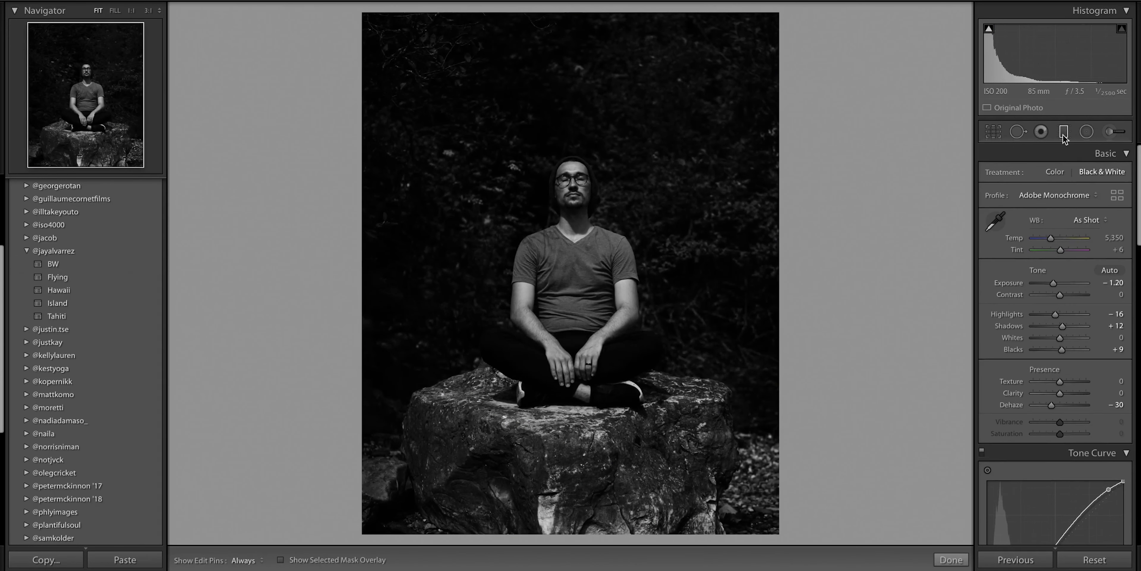
Add an angled graduated filter over the trees above the man with highlights reset to 0 and exposure −1.97
{"action": "mouse_move", "coordinate": [556, 220]}
{"action": "left_mouse_down"}
{"action": "mouse_move", "coordinate": [647, 215]}
{"action": "mouse_move", "coordinate": [535, 335]}
{"action": "left_mouse_up"}
{"action": "left_click_drag", "start_coordinate": [544, 279], "coordinate": [595, 120]}
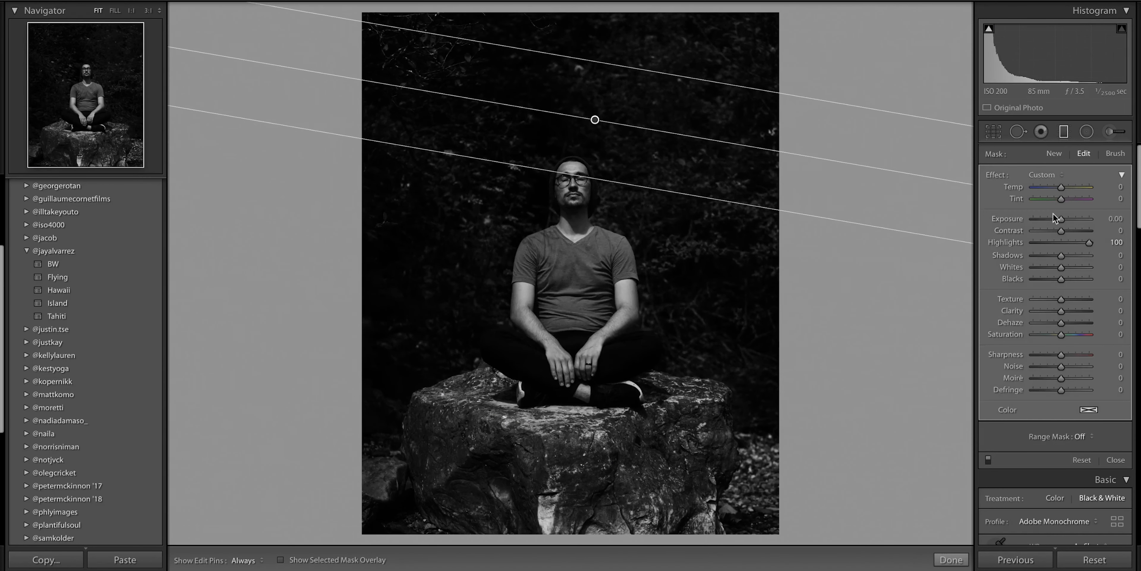
{"action": "double_click", "coordinate": [1090, 242]}
{"action": "left_click_drag", "start_coordinate": [1061, 219], "coordinate": [1048, 219]}
{"action": "left_click_drag", "start_coordinate": [436, 151], "coordinate": [430, 259]}
Place a second graduated filter with exposure −1.97 over the rock below the man, leveling it nearly horizontal
{"action": "left_click_drag", "start_coordinate": [586, 172], "coordinate": [556, 453]}
{"action": "left_click_drag", "start_coordinate": [580, 339], "coordinate": [580, 282]}
{"action": "left_click_drag", "start_coordinate": [556, 454], "coordinate": [565, 469]}
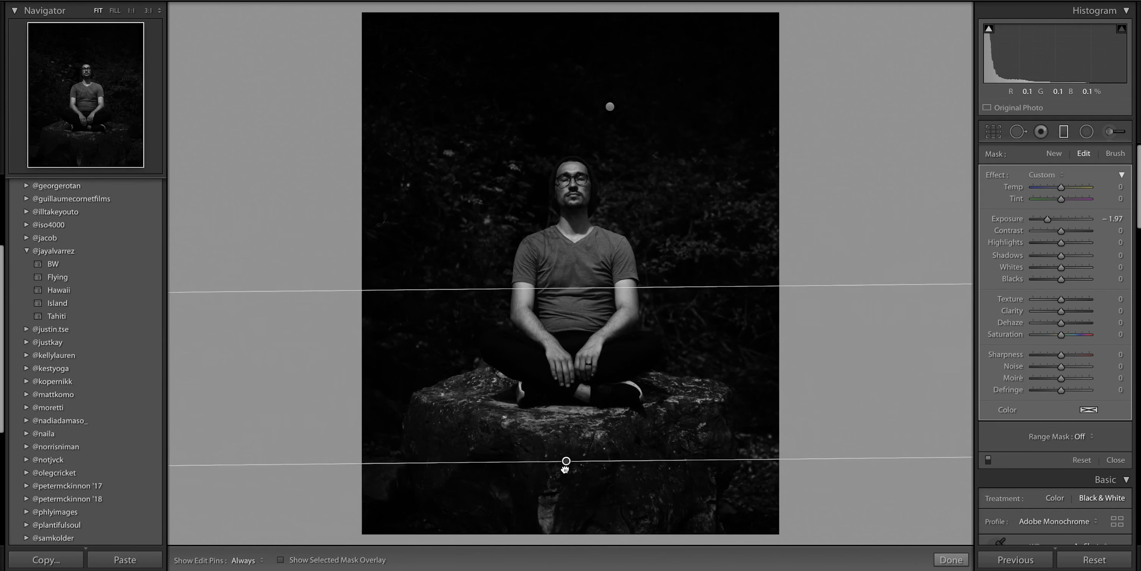
Add an inverted radial filter around the man with highlights reset to 0 and exposure raised slightly
{"action": "left_click", "coordinate": [1087, 131]}
{"action": "mouse_move", "coordinate": [573, 298]}
{"action": "left_mouse_down"}
{"action": "mouse_move", "coordinate": [678, 130]}
{"action": "mouse_move", "coordinate": [678, 110]}
{"action": "left_mouse_up"}
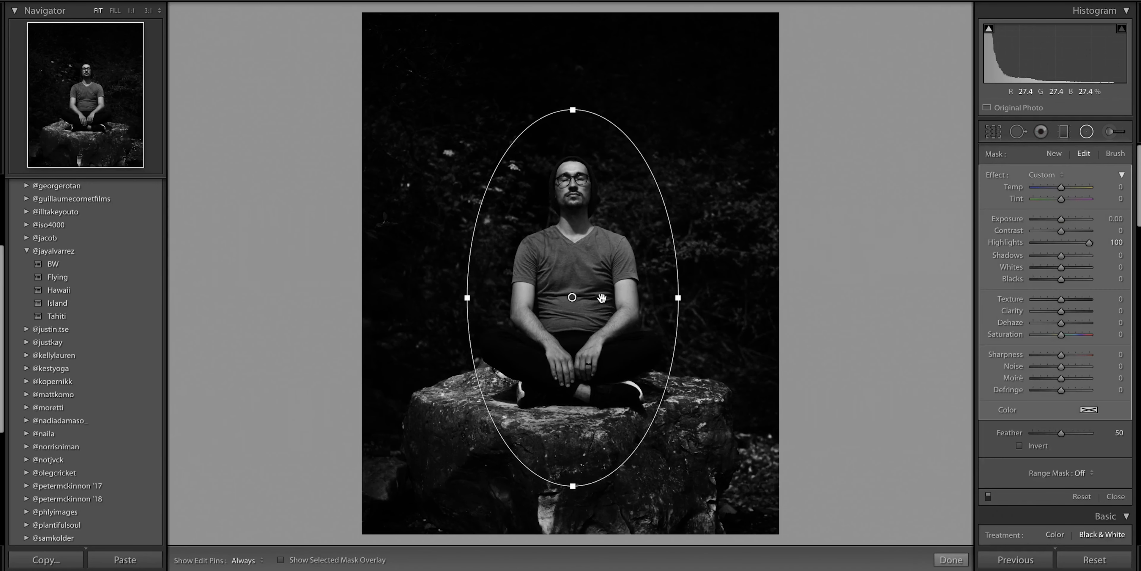
{"action": "left_click", "coordinate": [1020, 446]}
{"action": "double_click", "coordinate": [1012, 242]}
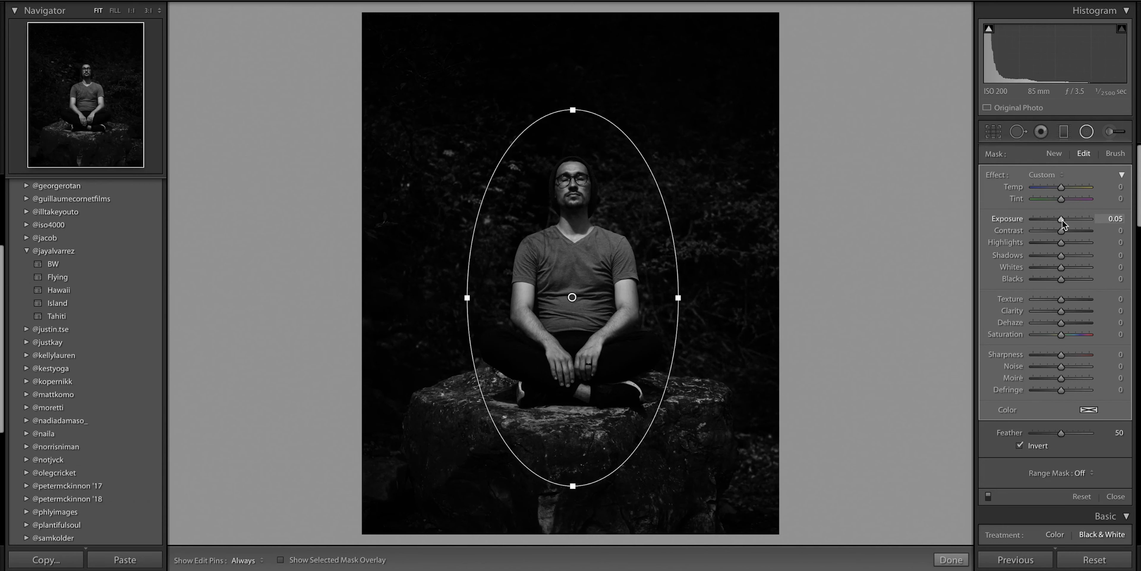
{"action": "left_click_drag", "start_coordinate": [1062, 222], "coordinate": [1065, 224]}
{"action": "left_click", "coordinate": [1087, 132]}
Move the upper graduated filter higher above the man's head and compare the edit with the original photo
{"action": "left_click", "coordinate": [1064, 132]}
{"action": "left_click_drag", "start_coordinate": [606, 107], "coordinate": [606, 35]}
{"action": "left_click", "coordinate": [1064, 132]}
{"action": "key", "text": "backslash"}
{"action": "key", "text": "backslash"}
Set the seated man photo's contrast to −44, highlights to +23 and blacks to −17
{"action": "left_click", "coordinate": [1049, 295]}
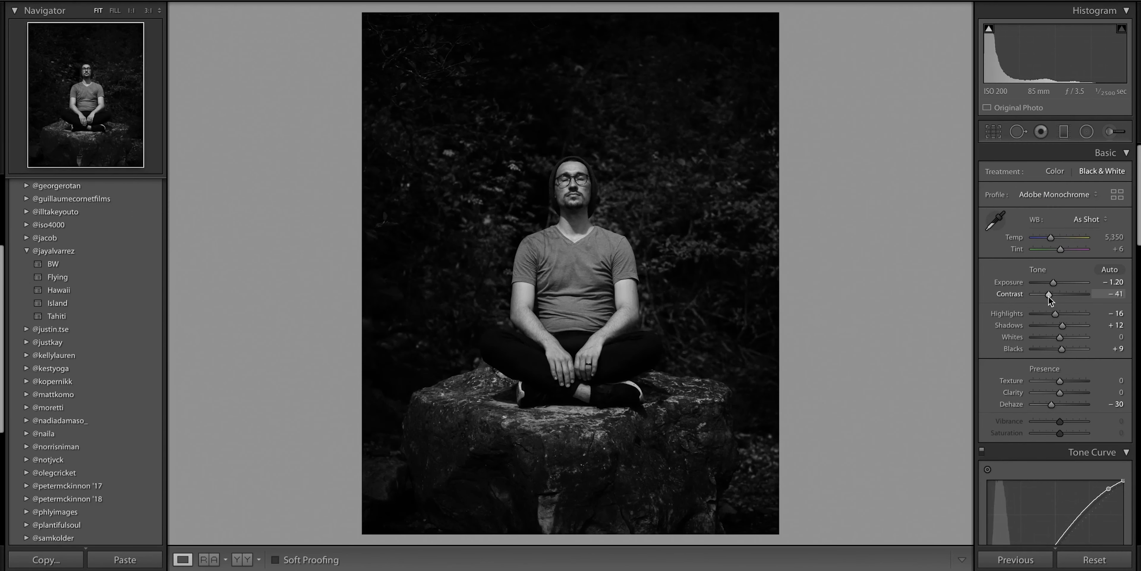
{"action": "left_click_drag", "start_coordinate": [1078, 334], "coordinate": [1055, 349]}
{"action": "key", "text": "super+z"}
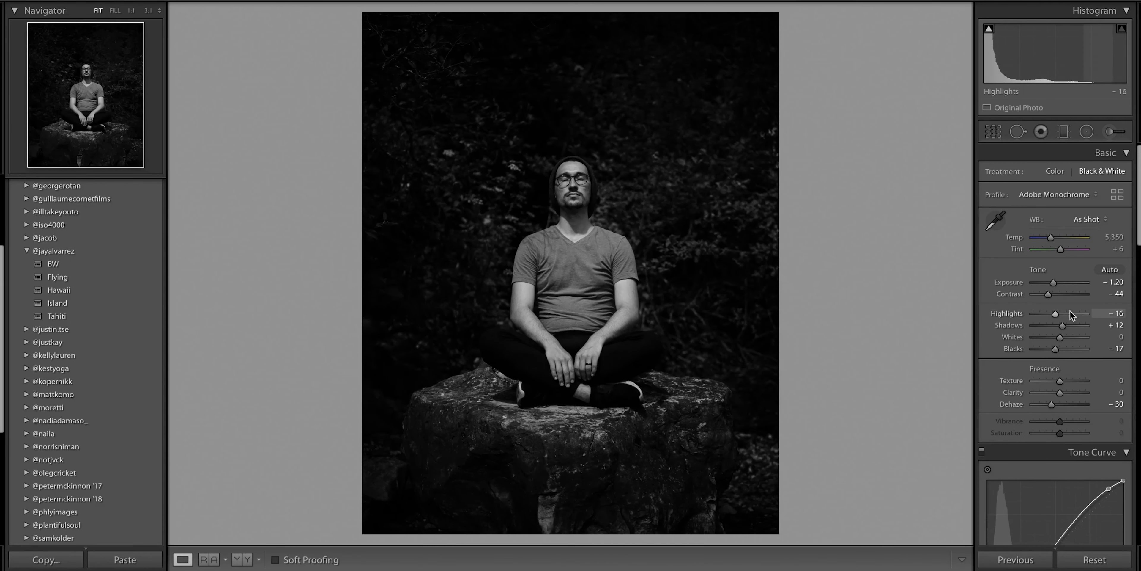
{"action": "left_click_drag", "start_coordinate": [1055, 313], "coordinate": [1066, 313]}
Try shifting the split-toning balance and other color settings of the seated man photo, undoing each test
{"action": "scroll", "coordinate": [1060, 352], "scroll_direction": "down", "scroll_amount": 15}
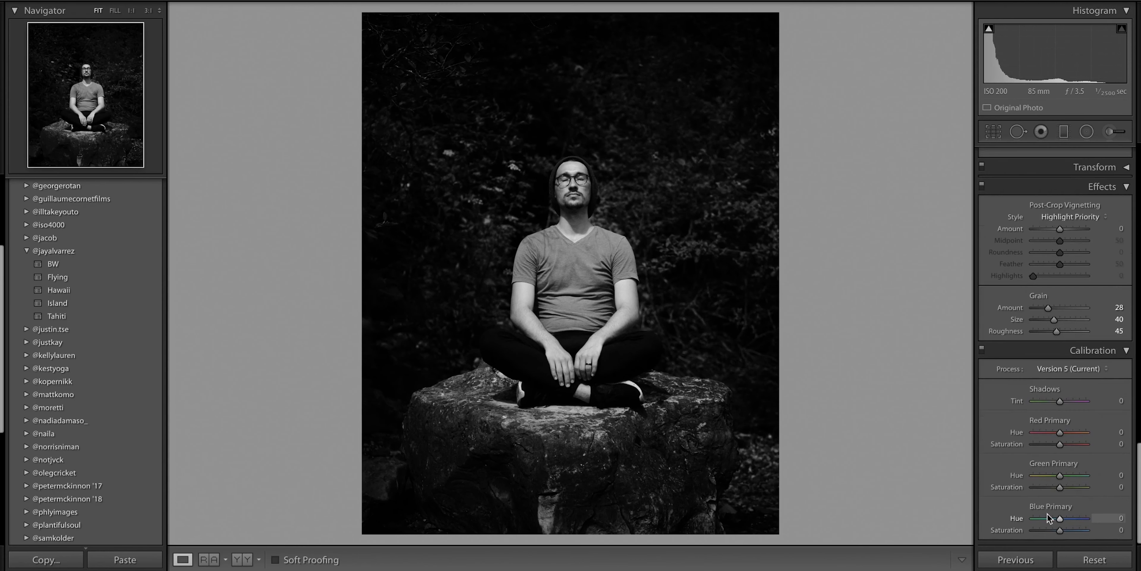
{"action": "key", "text": "super+z"}
{"action": "scroll", "coordinate": [1093, 332], "scroll_direction": "up", "scroll_amount": 12}
{"action": "mouse_move", "coordinate": [1062, 261]}
{"action": "left_mouse_down"}
{"action": "mouse_move", "coordinate": [1033, 260]}
{"action": "mouse_move", "coordinate": [1054, 264]}
{"action": "left_mouse_up"}
{"action": "key", "text": "super+z"}
{"action": "scroll", "coordinate": [1054, 337], "scroll_direction": "down", "scroll_amount": 10}
{"action": "scroll", "coordinate": [1053, 337], "scroll_direction": "up", "scroll_amount": 8}
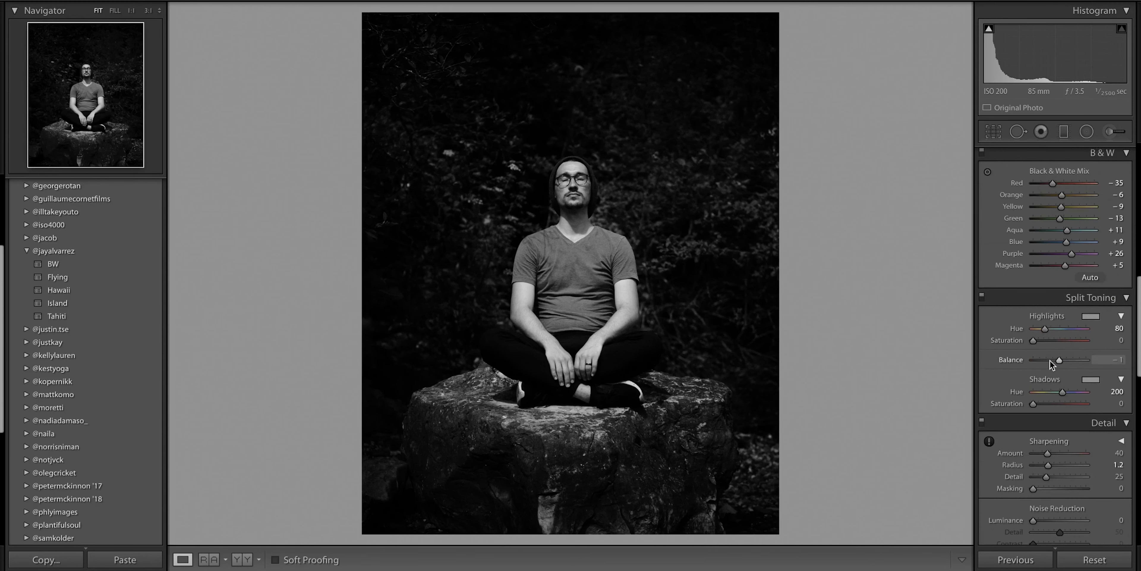
{"action": "left_click_drag", "start_coordinate": [1060, 360], "coordinate": [1087, 360]}
{"action": "key", "text": "super+z"}
Set the black-and-white mix's green to +72 and aqua to +100, undoing the orange and yellow tests
{"action": "scroll", "coordinate": [1087, 270], "scroll_direction": "up", "scroll_amount": 2}
{"action": "left_click_drag", "start_coordinate": [1089, 294], "coordinate": [1098, 301]}
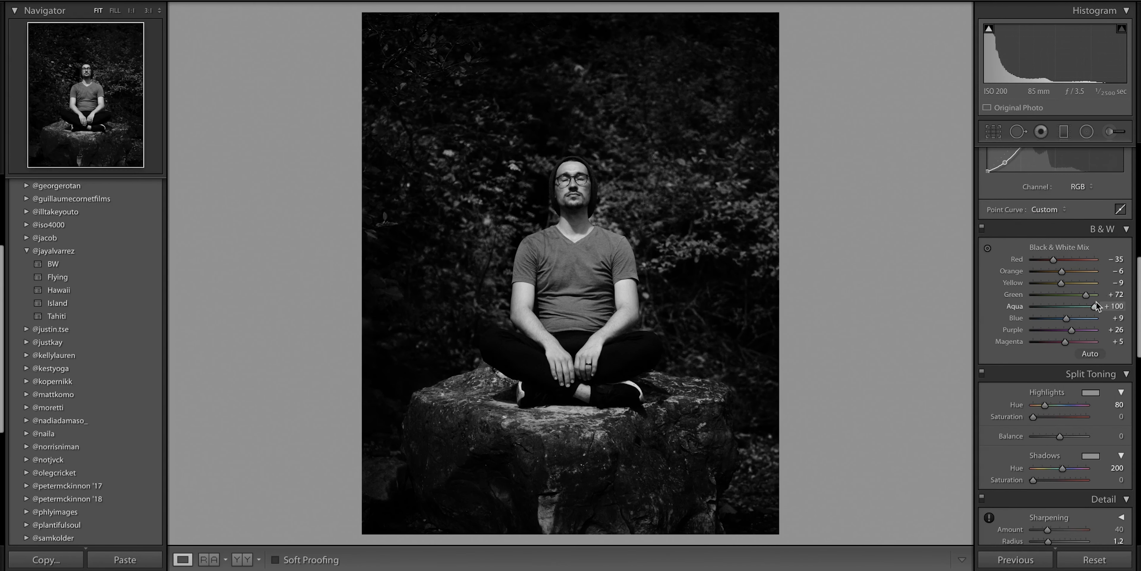
{"action": "left_click_drag", "start_coordinate": [1062, 271], "coordinate": [1129, 272]}
{"action": "key", "text": "super+z"}
{"action": "mouse_move", "coordinate": [1061, 284]}
{"action": "left_mouse_down"}
{"action": "mouse_move", "coordinate": [1118, 282]}
{"action": "mouse_move", "coordinate": [1042, 285]}
{"action": "left_mouse_up"}
{"action": "key", "text": "super+z"}
{"action": "scroll", "coordinate": [1117, 230], "scroll_direction": "up", "scroll_amount": 10}
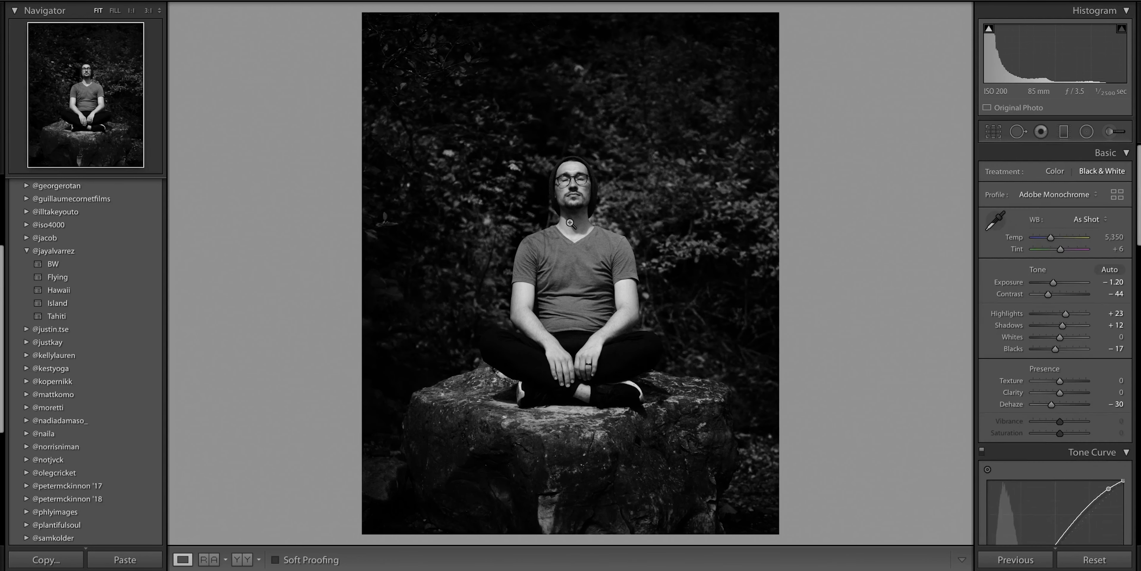
{"action": "left_click", "coordinate": [240, 569]}
{"action": "left_click", "coordinate": [27, 251]}
{"action": "scroll", "coordinate": [29, 359], "scroll_direction": "down", "scroll_amount": 4}
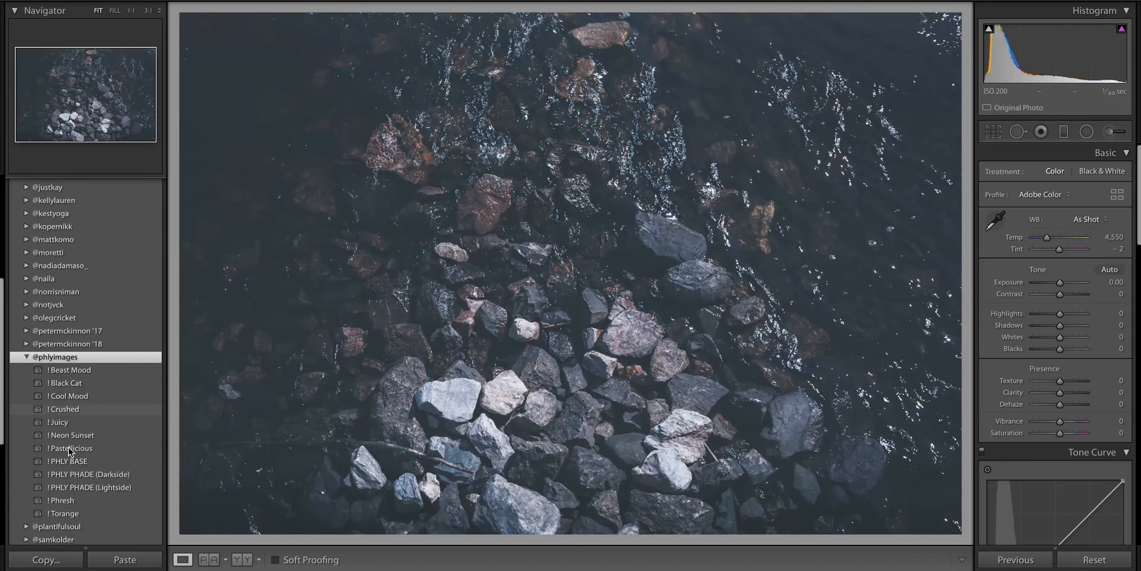
{"action": "left_click", "coordinate": [69, 448]}
Raise the rocks photo's exposure, adjust its highlights and shadows, and lower its whites and blacks
{"action": "left_click_drag", "start_coordinate": [1061, 283], "coordinate": [1068, 282]}
{"action": "mouse_move", "coordinate": [1051, 314]}
{"action": "left_mouse_down"}
{"action": "mouse_move", "coordinate": [1033, 314]}
{"action": "mouse_move", "coordinate": [1049, 326]}
{"action": "left_mouse_up"}
{"action": "left_click_drag", "start_coordinate": [1060, 338], "coordinate": [1037, 338]}
{"action": "left_click_drag", "start_coordinate": [1060, 349], "coordinate": [1049, 349]}
{"action": "scroll", "coordinate": [1052, 353], "scroll_direction": "down", "scroll_amount": 3}
{"action": "mouse_move", "coordinate": [1058, 359]}
{"action": "left_mouse_down"}
{"action": "mouse_move", "coordinate": [1087, 348]}
{"action": "mouse_move", "coordinate": [1053, 346]}
{"action": "left_mouse_up"}
Try extreme split-toning balance, red saturation and red hue shifts on the rocks photo, undoing each test
{"action": "scroll", "coordinate": [1056, 348], "scroll_direction": "down", "scroll_amount": 10}
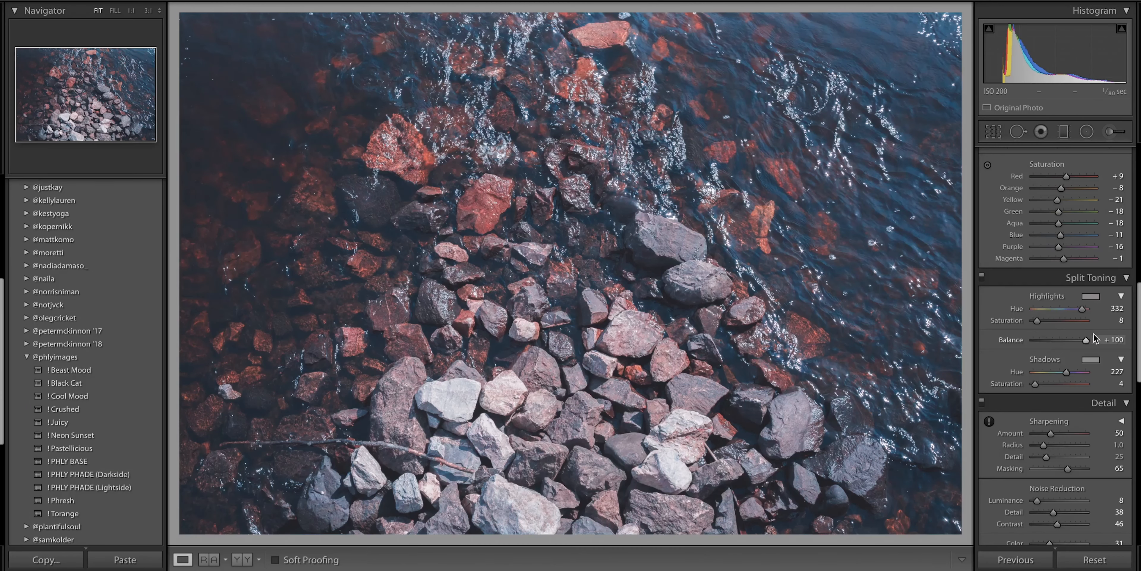
{"action": "key", "text": "super+z"}
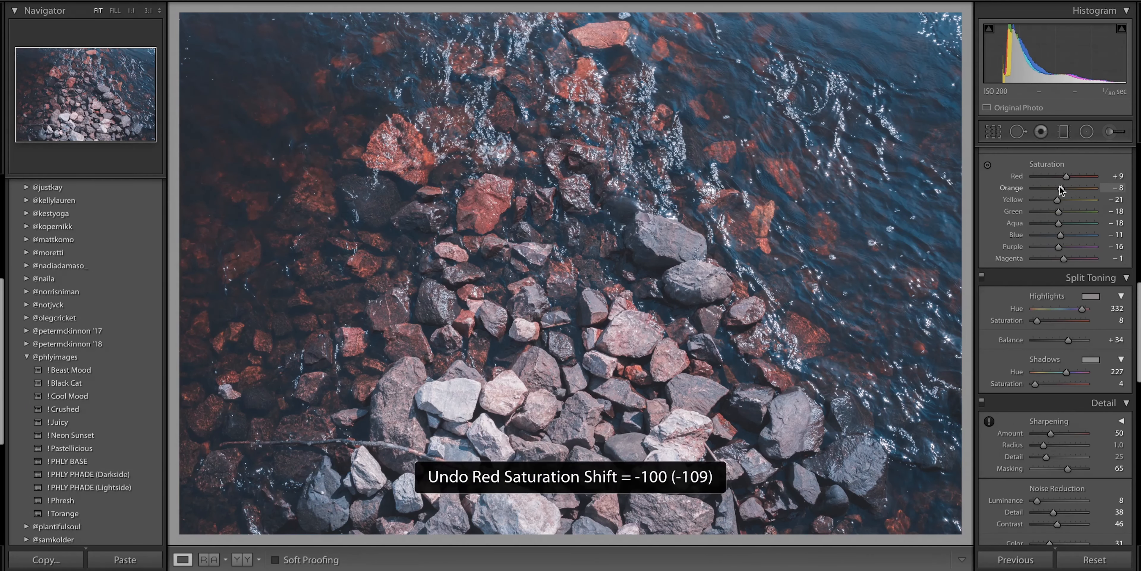
{"action": "scroll", "coordinate": [1092, 271], "scroll_direction": "up", "scroll_amount": 4}
{"action": "left_click", "coordinate": [992, 245]}
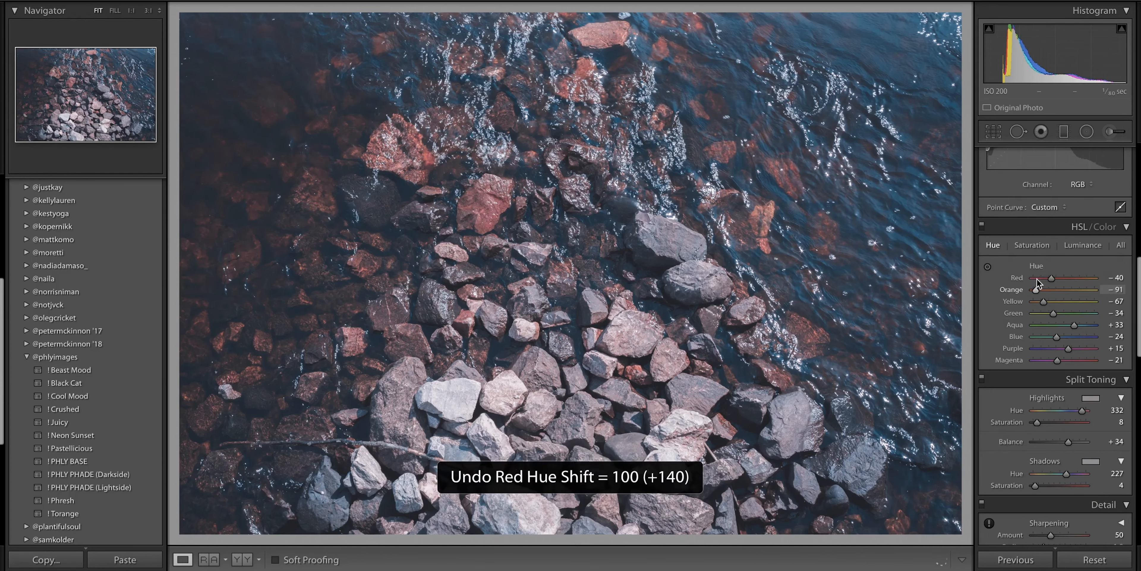
Shift the rocks photo's red primary hue to −100 and raise its red primary saturation in Calibration, undoing the green hue test
{"action": "scroll", "coordinate": [1050, 290], "scroll_direction": "down", "scroll_amount": 10}
{"action": "key", "text": "super+z"}
{"action": "key", "text": "super+z"}
{"action": "left_click_drag", "start_coordinate": [1057, 474], "coordinate": [1083, 476]}
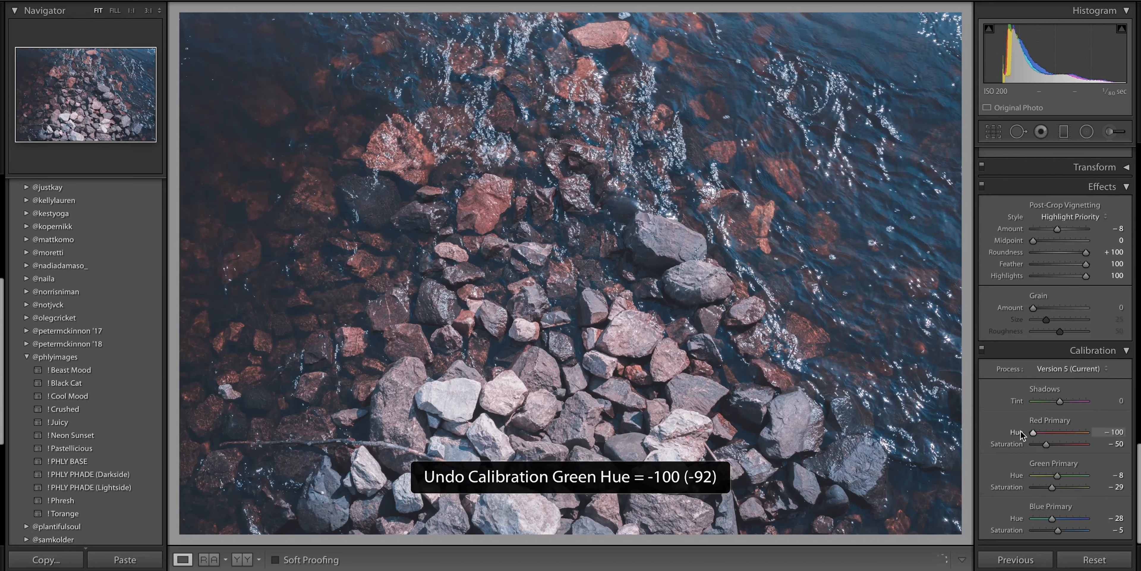
{"action": "mouse_move", "coordinate": [1046, 444]}
{"action": "left_mouse_down"}
{"action": "mouse_move", "coordinate": [1103, 445]}
{"action": "mouse_move", "coordinate": [1062, 444]}
{"action": "left_mouse_up"}
Open the autumn leaves photo, apply the Kopernikk3 preset and crop it to the 4 x 5 / 8 x 10 aspect ratio
{"action": "key", "text": "Right"}
{"action": "left_click", "coordinate": [26, 358]}
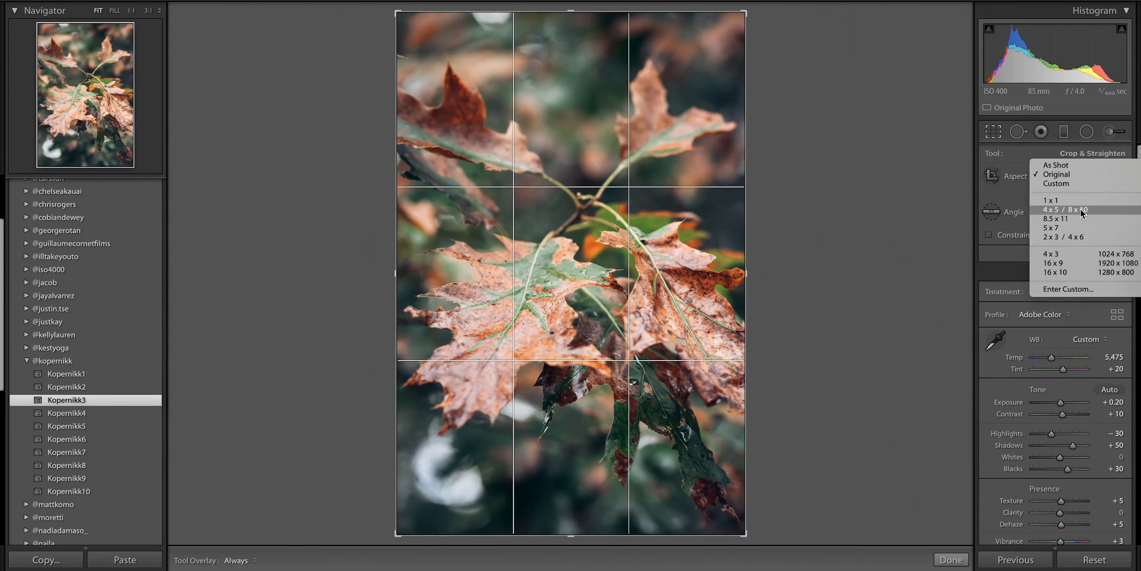
{"action": "left_click", "coordinate": [1051, 197]}
{"action": "key", "text": "r"}
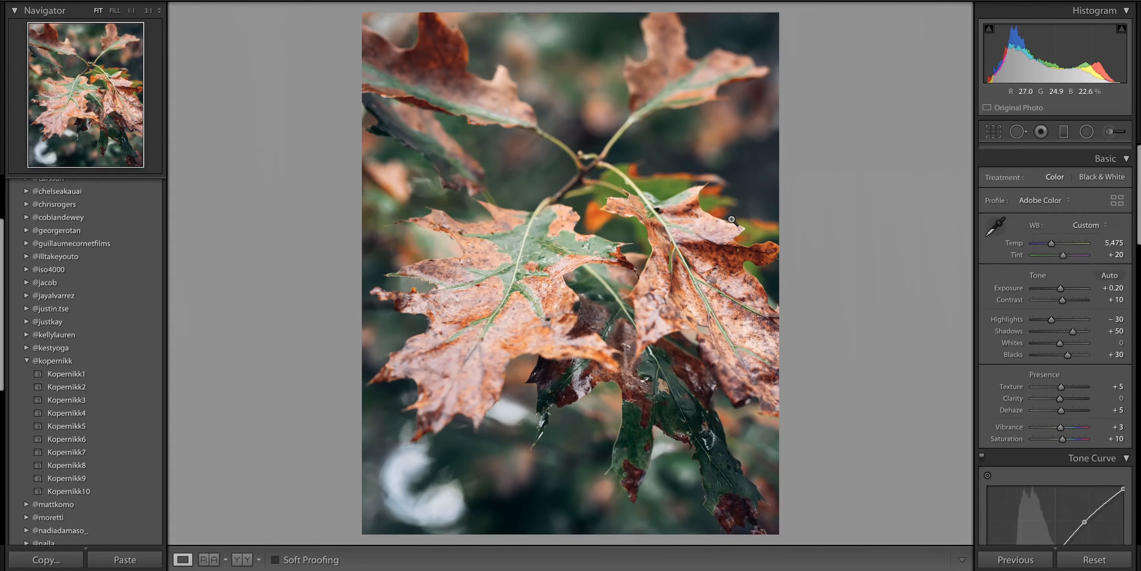
Switch the leaves photo to the Adobe Landscape profile and set exposure to −0.25 and contrast to +50
{"action": "left_click", "coordinate": [1051, 197]}
{"action": "left_click", "coordinate": [1049, 209]}
{"action": "left_click_drag", "start_coordinate": [1061, 282], "coordinate": [1071, 294]}
Add a graduated filter across the upper part of the leaves photo with highlights reset to 0 and exposure −1.28
{"action": "left_click", "coordinate": [1064, 132]}
{"action": "mouse_move", "coordinate": [552, 170]}
{"action": "left_mouse_down"}
{"action": "mouse_move", "coordinate": [489, 6]}
{"action": "mouse_move", "coordinate": [518, 53]}
{"action": "left_mouse_up"}
{"action": "double_click", "coordinate": [1089, 242]}
{"action": "left_click_drag", "start_coordinate": [1061, 220], "coordinate": [1052, 219]}
Move the graduated filter to the leaves photo's lower-right area and rotate it to a diagonal
{"action": "left_click_drag", "start_coordinate": [534, 112], "coordinate": [642, 393]}
{"action": "left_click_drag", "start_coordinate": [626, 335], "coordinate": [620, 215]}
{"action": "left_click_drag", "start_coordinate": [709, 312], "coordinate": [669, 262]}
{"action": "left_click_drag", "start_coordinate": [527, 269], "coordinate": [584, 288]}
{"action": "left_click_drag", "start_coordinate": [651, 351], "coordinate": [719, 343]}
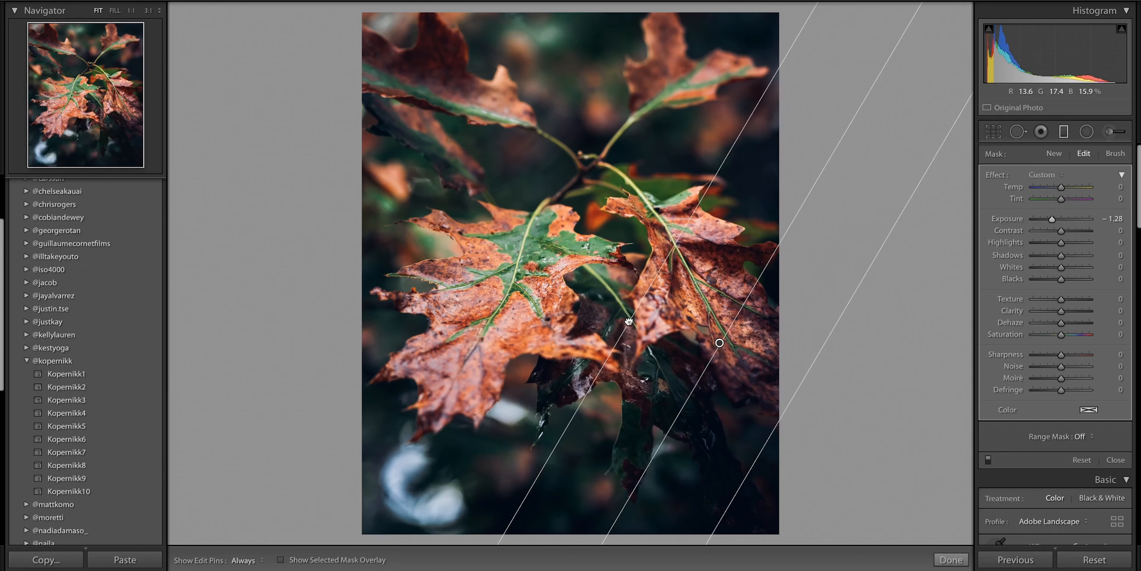
{"action": "left_click_drag", "start_coordinate": [636, 310], "coordinate": [523, 284]}
Duplicate the graduated filter and angle the copy over the upper-left leaves
{"action": "right_click", "coordinate": [672, 314]}
{"action": "left_click", "coordinate": [685, 323]}
{"action": "left_click_drag", "start_coordinate": [672, 314], "coordinate": [418, 199]}
{"action": "left_click_drag", "start_coordinate": [367, 283], "coordinate": [539, 140]}
{"action": "left_click_drag", "start_coordinate": [418, 198], "coordinate": [485, 160]}
{"action": "left_click_drag", "start_coordinate": [570, 118], "coordinate": [572, 159]}
{"action": "left_click_drag", "start_coordinate": [484, 160], "coordinate": [451, 119]}
{"action": "left_click", "coordinate": [1064, 132]}
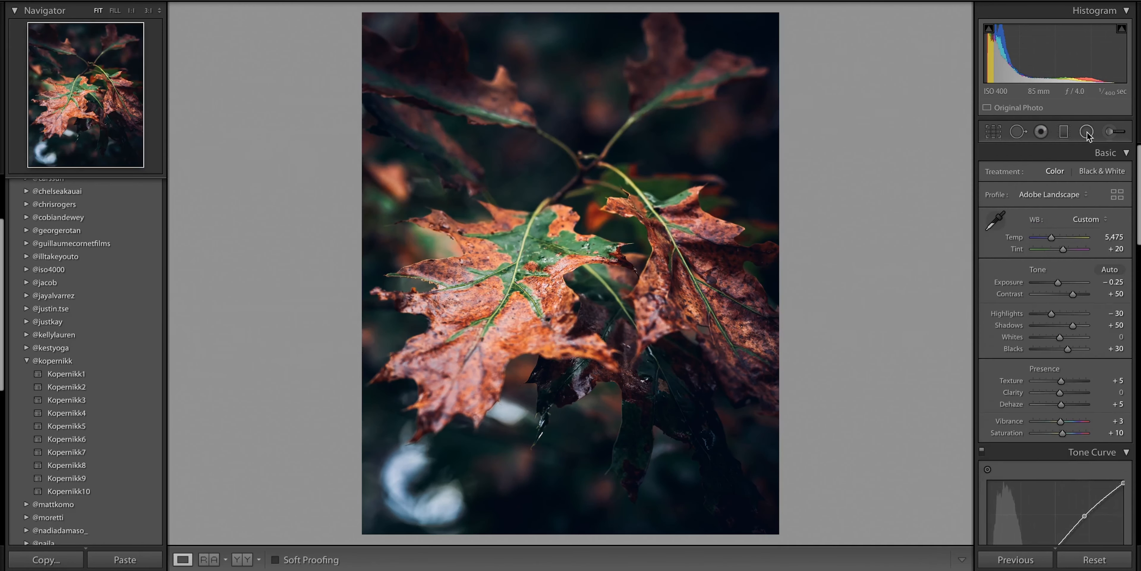
Set the leaves photo's highlights to −88, shadows to −67, blacks to −14, texture to +40, clarity to −40 and dehaze to +25
{"action": "left_click_drag", "start_coordinate": [1045, 313], "coordinate": [1057, 349]}
{"action": "left_click_drag", "start_coordinate": [1061, 380], "coordinate": [1066, 404]}
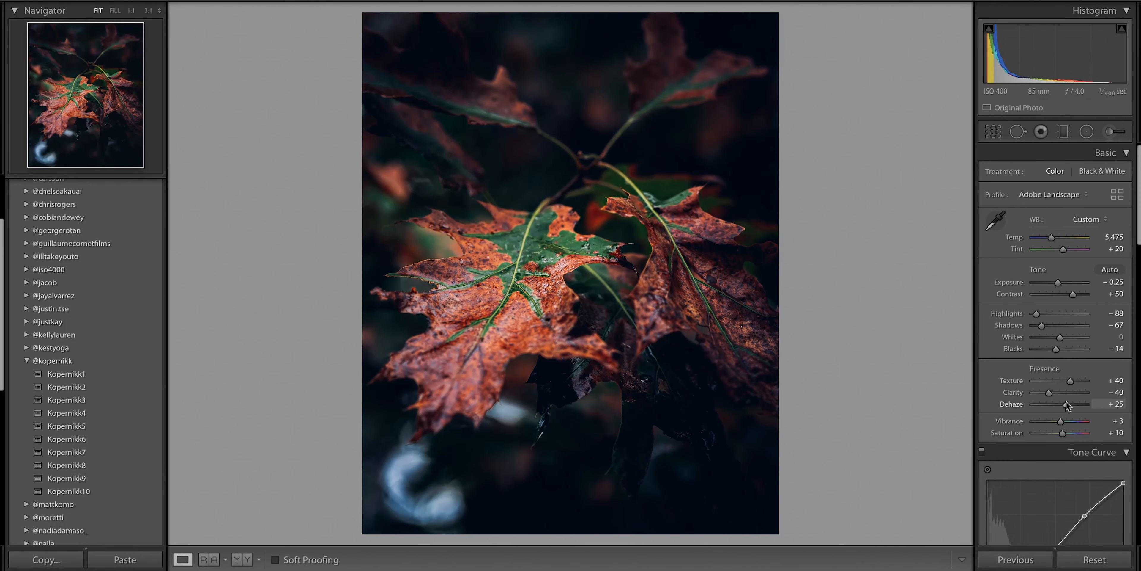
Try shifting the leaves photo's calibration red primary hue to about −96 and undo it
{"action": "scroll", "coordinate": [1062, 433], "scroll_direction": "down", "scroll_amount": 10}
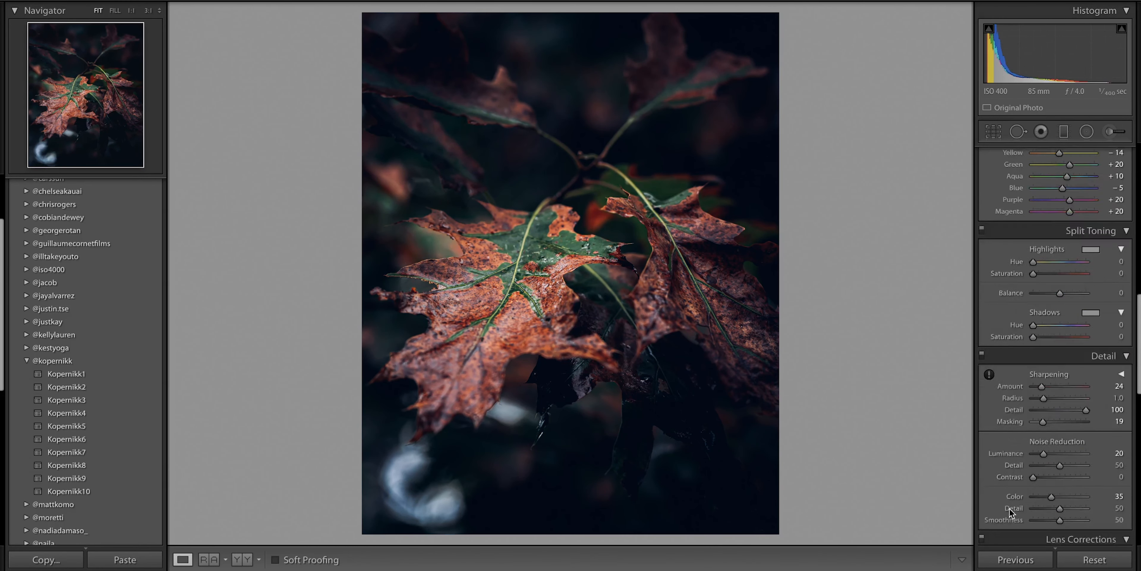
{"action": "scroll", "coordinate": [1052, 487], "scroll_direction": "down", "scroll_amount": 8}
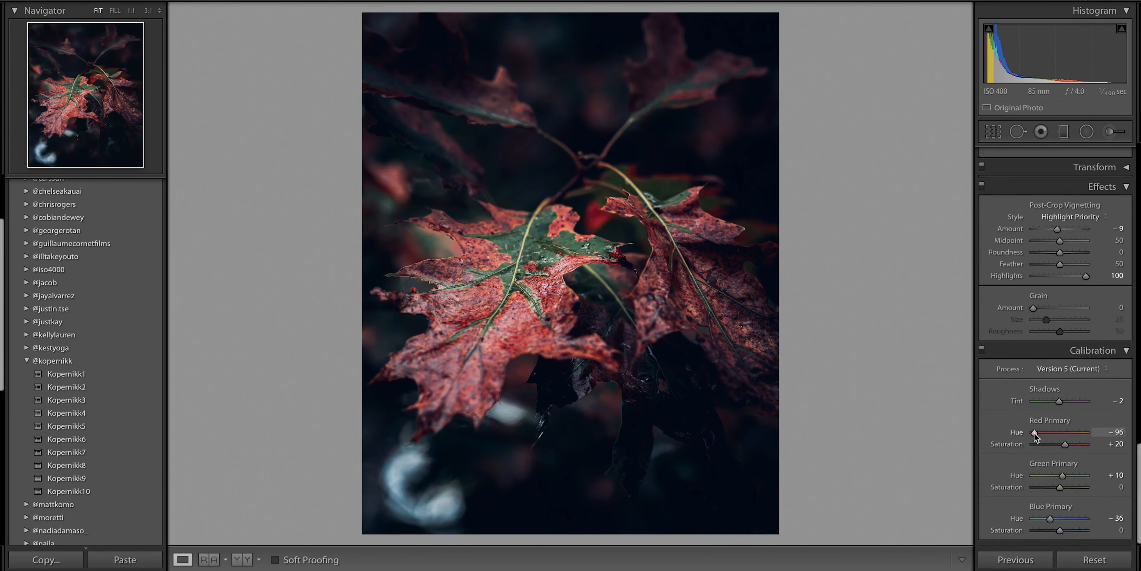
{"action": "left_click_drag", "start_coordinate": [1079, 430], "coordinate": [1069, 432]}
{"action": "scroll", "coordinate": [1065, 286], "scroll_direction": "up", "scroll_amount": 4}
{"action": "double_click", "coordinate": [1057, 375]}
{"action": "key", "text": "ctrl+z"}
Undo the trial yellow hue shift of 100 on the leaves photo
{"action": "scroll", "coordinate": [1050, 310], "scroll_direction": "up", "scroll_amount": 7}
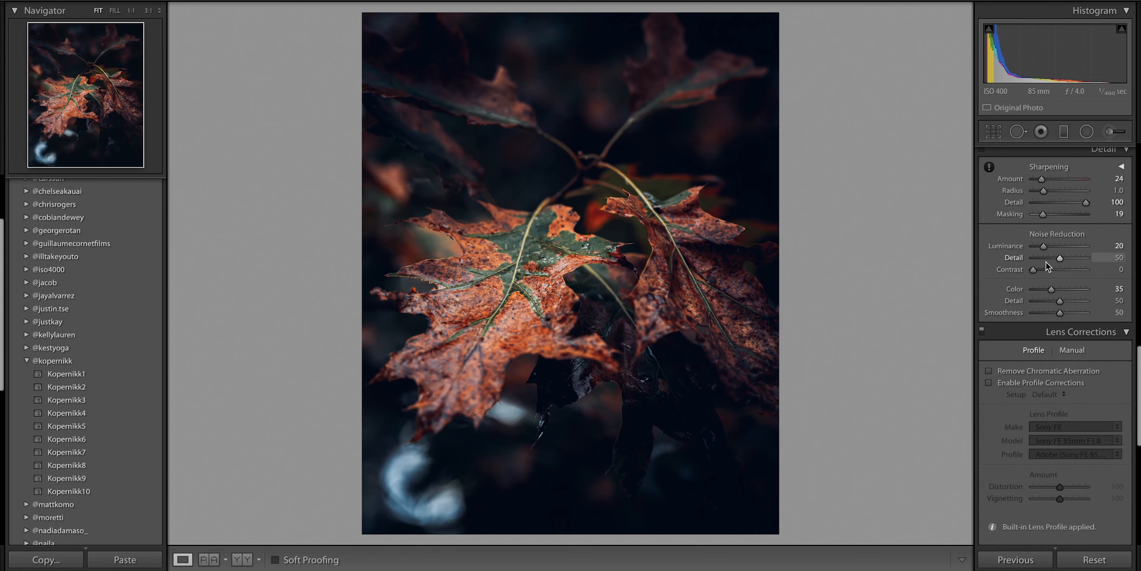
{"action": "scroll", "coordinate": [1052, 235], "scroll_direction": "up", "scroll_amount": 4}
{"action": "key", "text": "ctrl+z"}
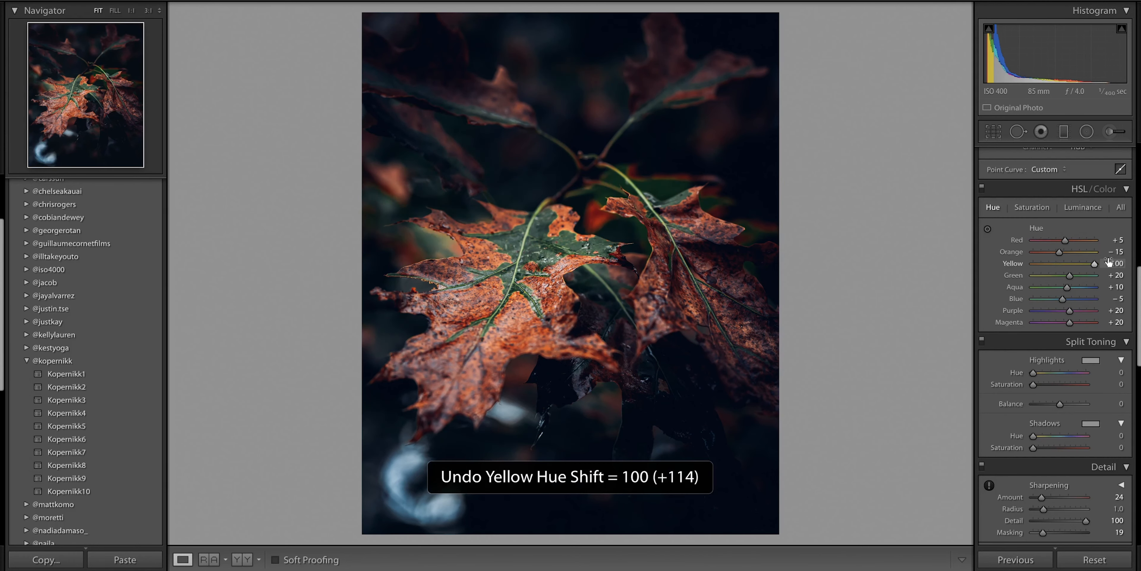
{"action": "scroll", "coordinate": [1032, 288], "scroll_direction": "up", "scroll_amount": 6}
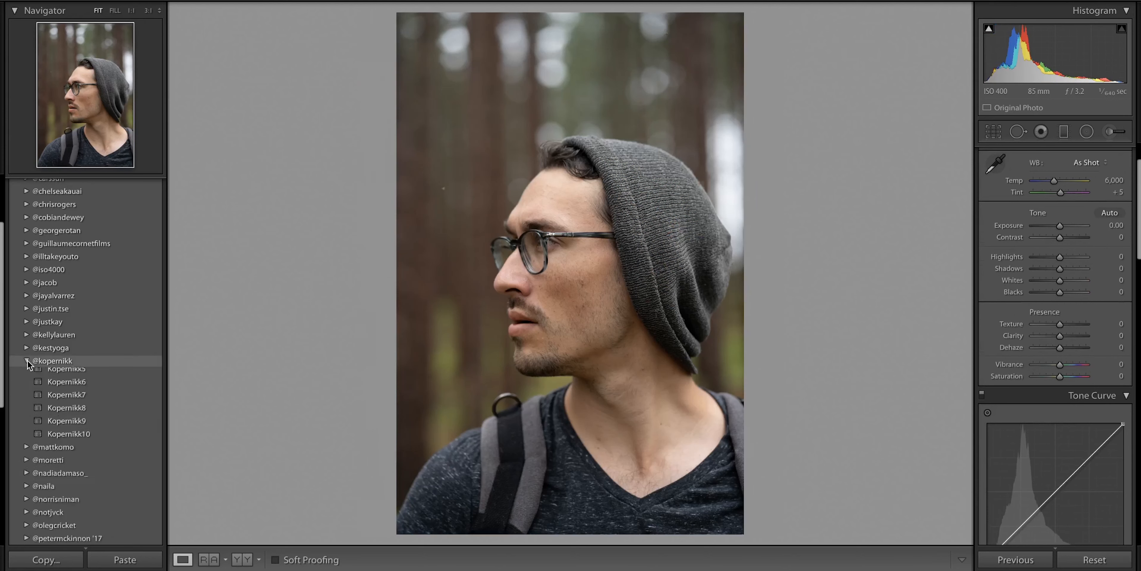
{"action": "left_click", "coordinate": [27, 361]}
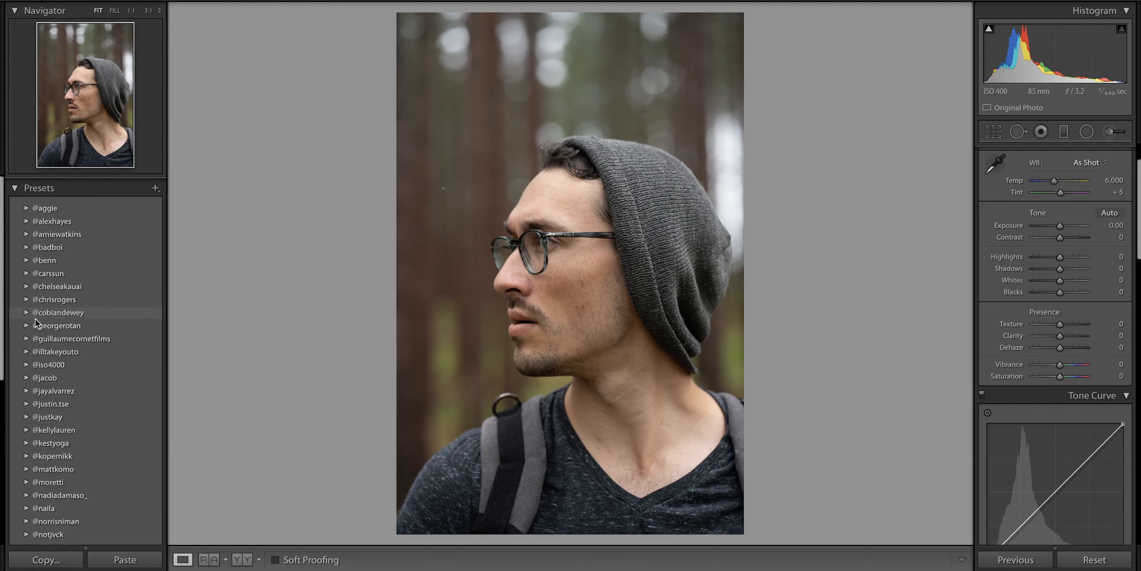
{"action": "left_click", "coordinate": [26, 196]}
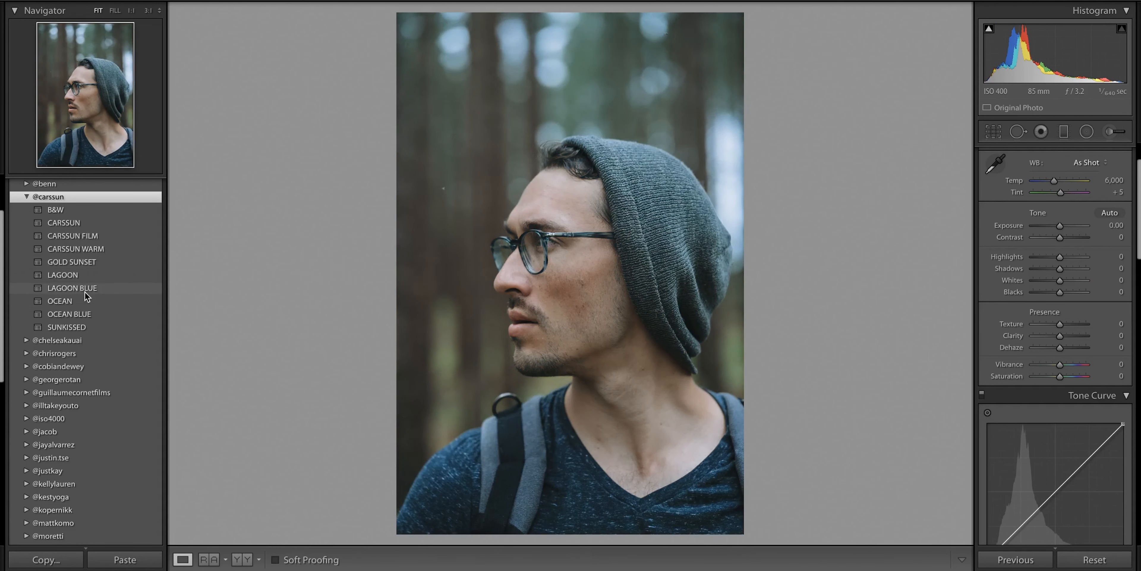
{"action": "left_click", "coordinate": [85, 247]}
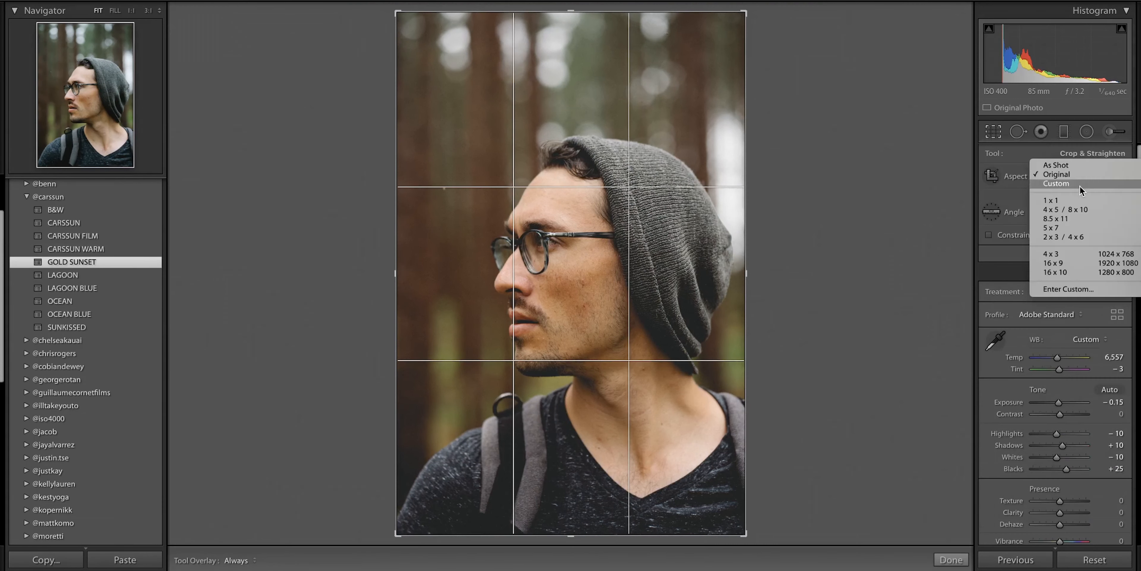
{"action": "key", "text": "Return"}
Set the portrait's exposure +0.20, contrast −19, highlights −100, shadows −22, whites −59, blacks −15, texture −7, dehaze +12, vibrance −24 and saturation −15
{"action": "left_click_drag", "start_coordinate": [1058, 282], "coordinate": [1043, 338]}
{"action": "left_click_drag", "start_coordinate": [1062, 325], "coordinate": [1060, 349]}
{"action": "scroll", "coordinate": [1059, 350], "scroll_direction": "down", "scroll_amount": 5}
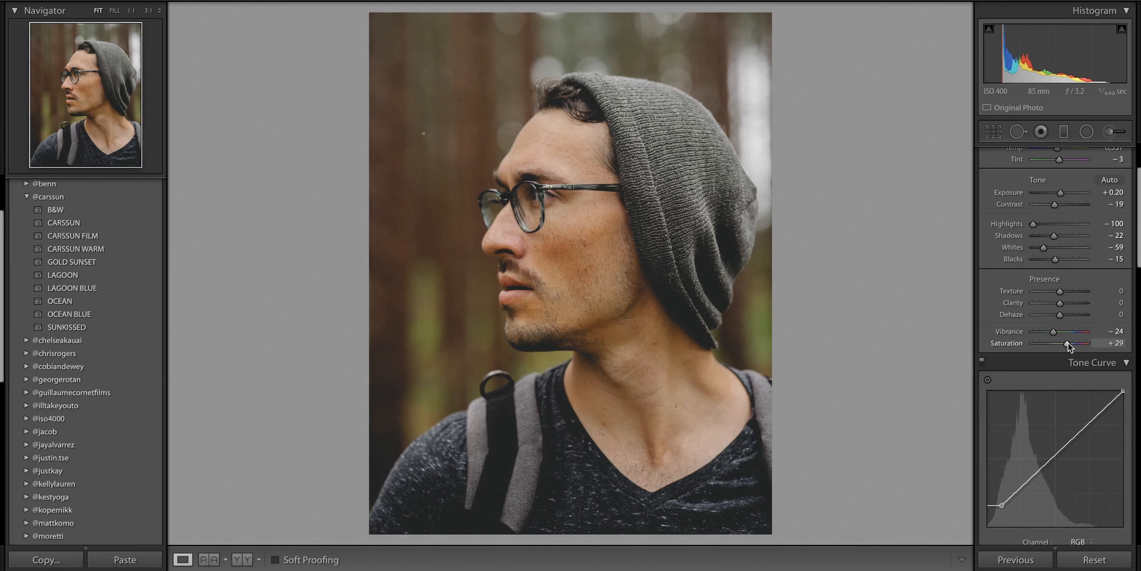
{"action": "left_click_drag", "start_coordinate": [1060, 291], "coordinate": [1062, 314]}
Reshape the dark end of the portrait's tone curve and set calibration red primary hue to +37, blue primary hue to −21 and saturation to −39
{"action": "scroll", "coordinate": [1062, 313], "scroll_direction": "down", "scroll_amount": 8}
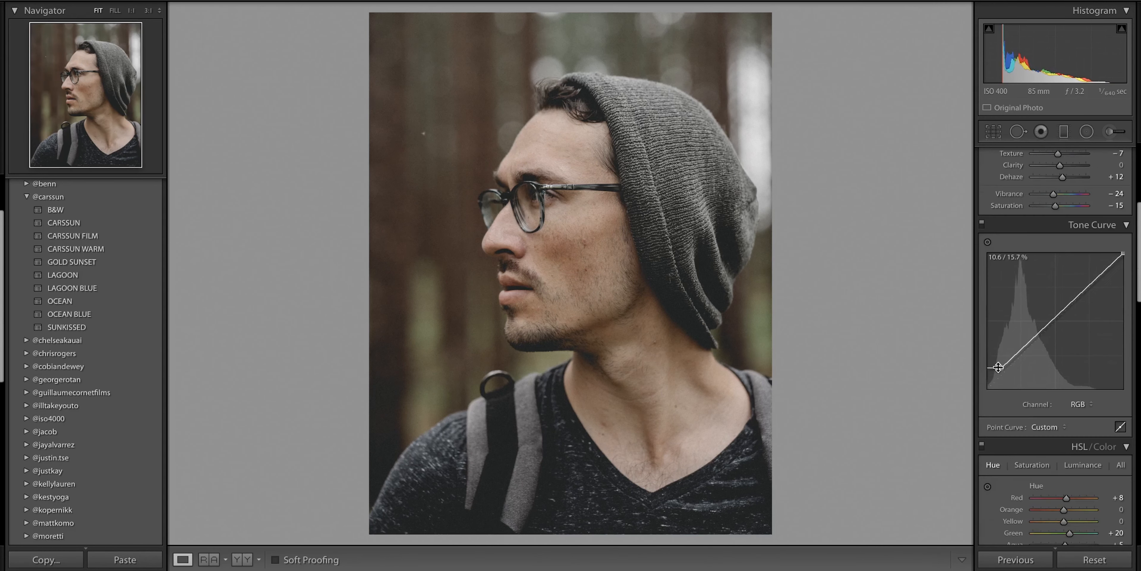
{"action": "mouse_move", "coordinate": [991, 366]}
{"action": "left_mouse_down"}
{"action": "mouse_move", "coordinate": [995, 381]}
{"action": "mouse_move", "coordinate": [977, 379]}
{"action": "left_mouse_up"}
{"action": "scroll", "coordinate": [1067, 382], "scroll_direction": "down", "scroll_amount": 20}
{"action": "left_click_drag", "start_coordinate": [1060, 518], "coordinate": [1054, 518]}
{"action": "key", "text": "ctrl+z"}
{"action": "key", "text": "ctrl+z"}
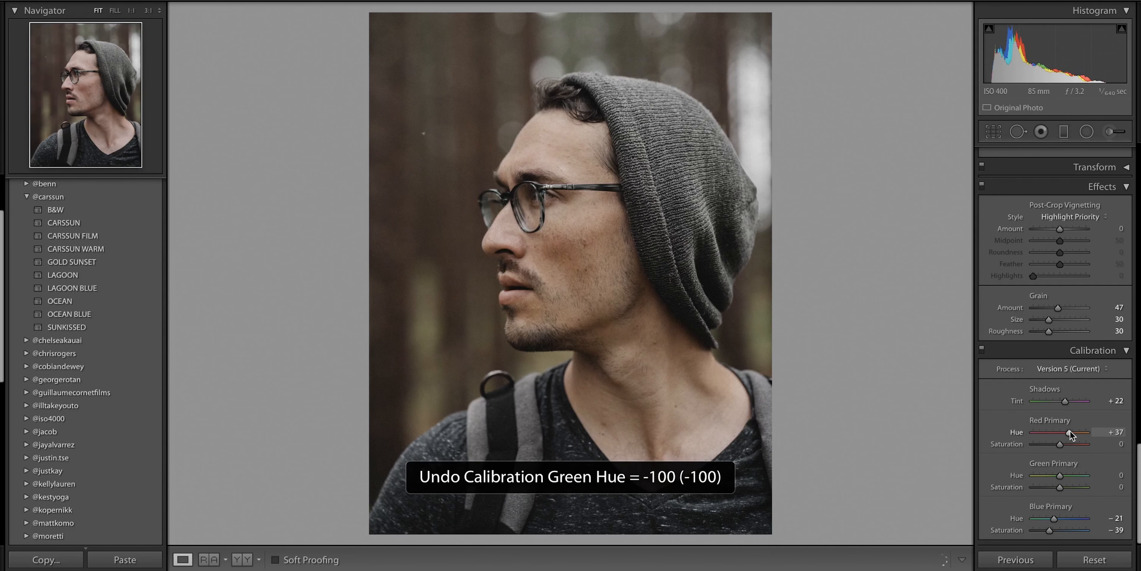
{"action": "scroll", "coordinate": [1070, 430], "scroll_direction": "up", "scroll_amount": 20}
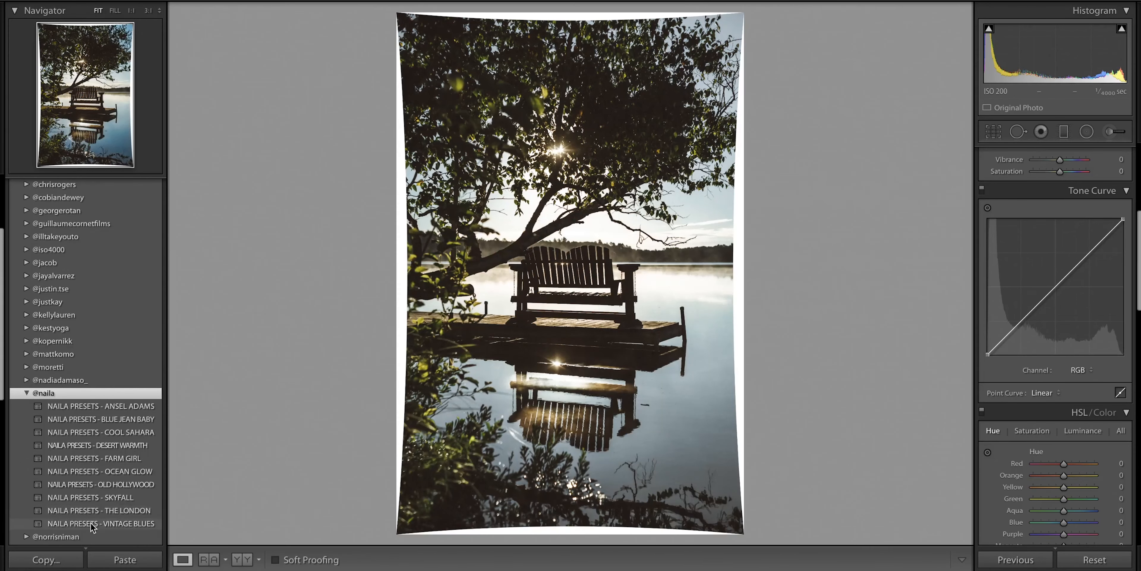
Apply the NAILA PRESETS - BLUE JEAN BABY preset to the lakeside bench photo and crop it to 4 x 5
{"action": "left_click", "coordinate": [107, 418]}
{"action": "left_click", "coordinate": [27, 393]}
{"action": "left_click", "coordinate": [993, 132]}
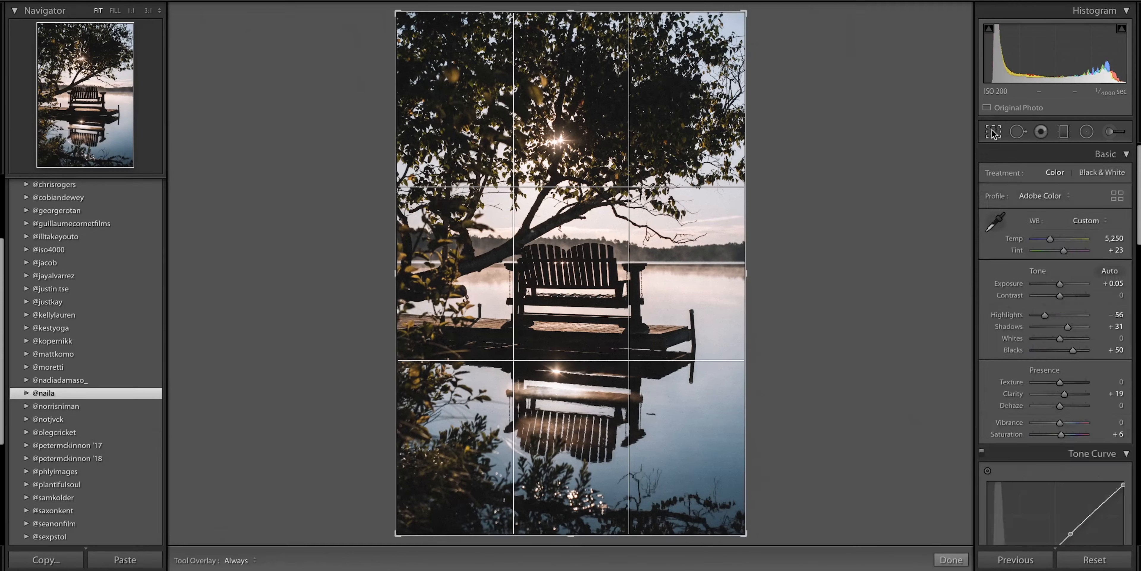
{"action": "left_click", "coordinate": [994, 131]}
Switch the bench photo's profile to Adobe Landscape, and try a lower exposure and a warmer temperature, undoing the trials
{"action": "left_click", "coordinate": [1046, 195]}
{"action": "left_click", "coordinate": [1046, 202]}
{"action": "left_click_drag", "start_coordinate": [1060, 283], "coordinate": [1054, 283]}
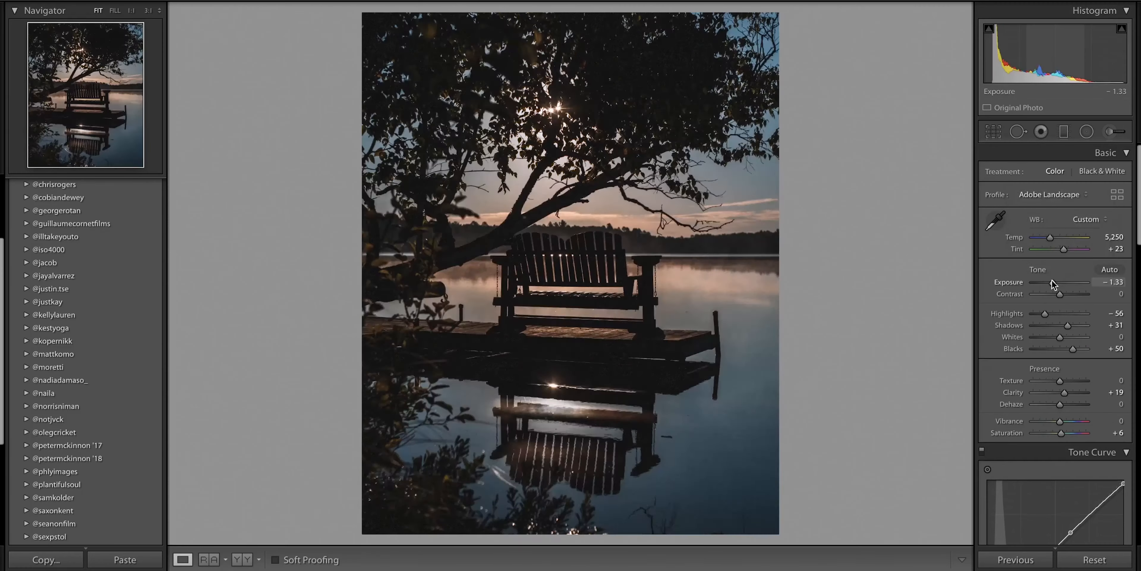
{"action": "key", "text": "ctrl+z"}
{"action": "left_click_drag", "start_coordinate": [1050, 237], "coordinate": [1056, 240]}
{"action": "key", "text": "ctrl+z"}
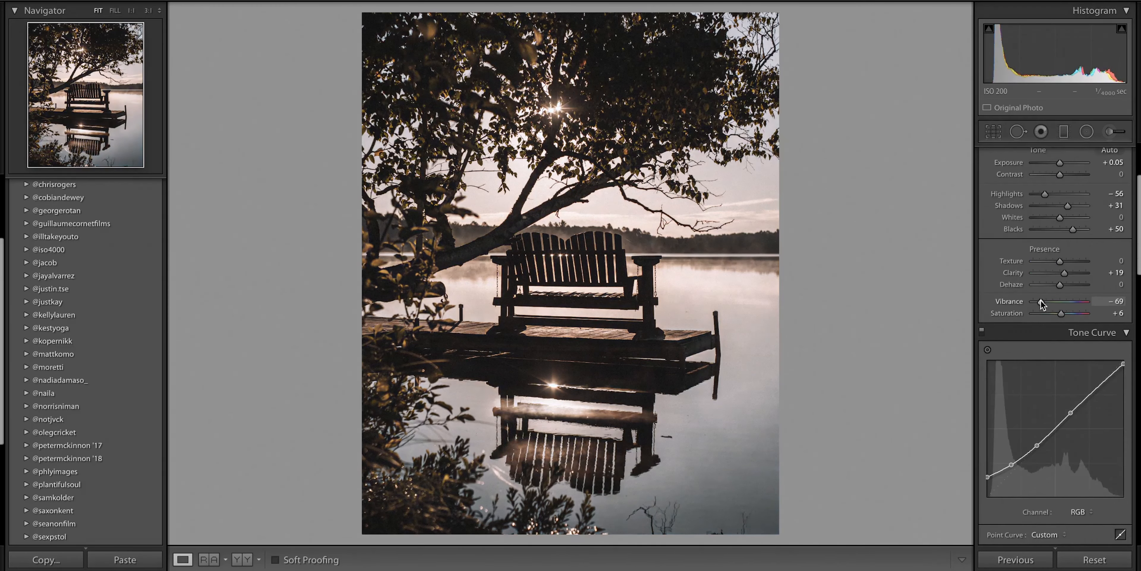
Set the bench photo's yellow hue to −100 and blue hue to +34, undoing the trial red and aqua shifts
{"action": "scroll", "coordinate": [1072, 336], "scroll_direction": "down", "scroll_amount": 10}
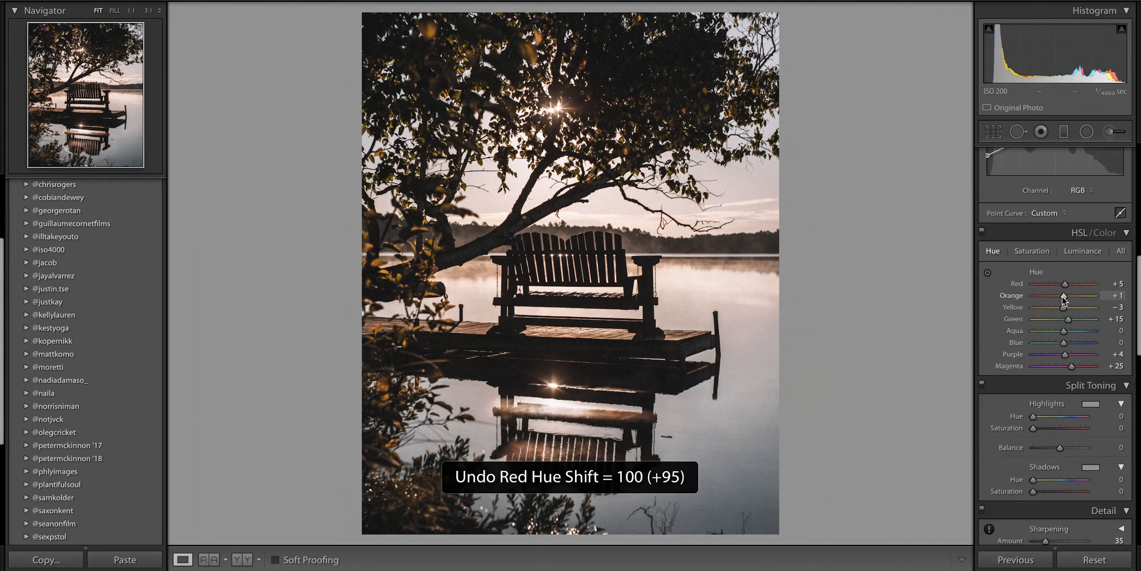
{"action": "key", "text": "ctrl+z"}
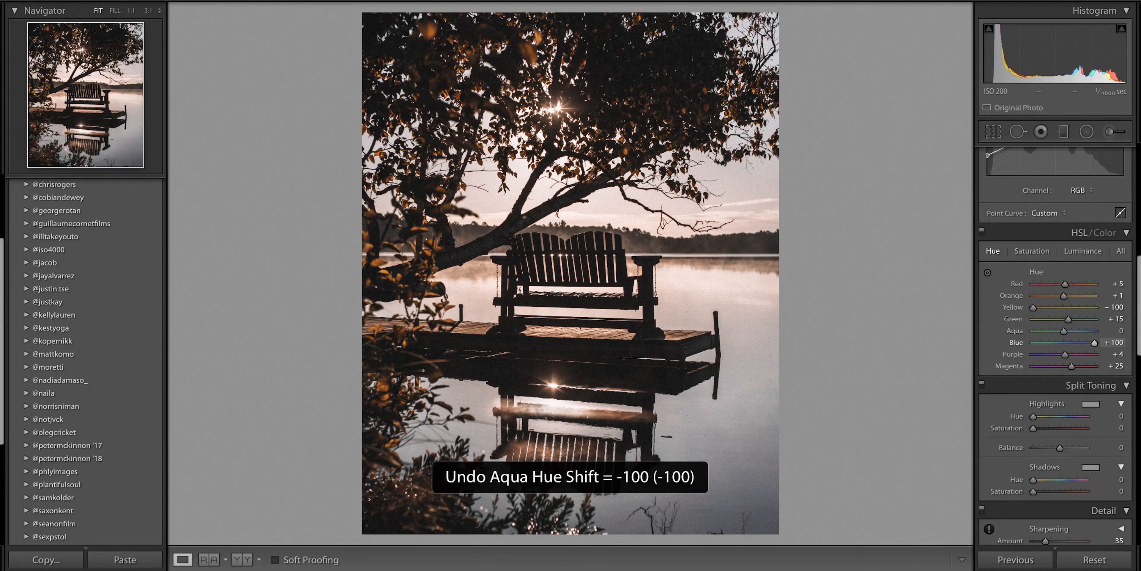
{"action": "key", "text": "ctrl+z"}
Add split toning to the bench photo with highlights hue 192 and shadows saturation 11, undoing the trial balance shift
{"action": "scroll", "coordinate": [1063, 376], "scroll_direction": "down", "scroll_amount": 3}
{"action": "left_click_drag", "start_coordinate": [1059, 375], "coordinate": [1110, 376]}
{"action": "key", "text": "ctrl+z"}
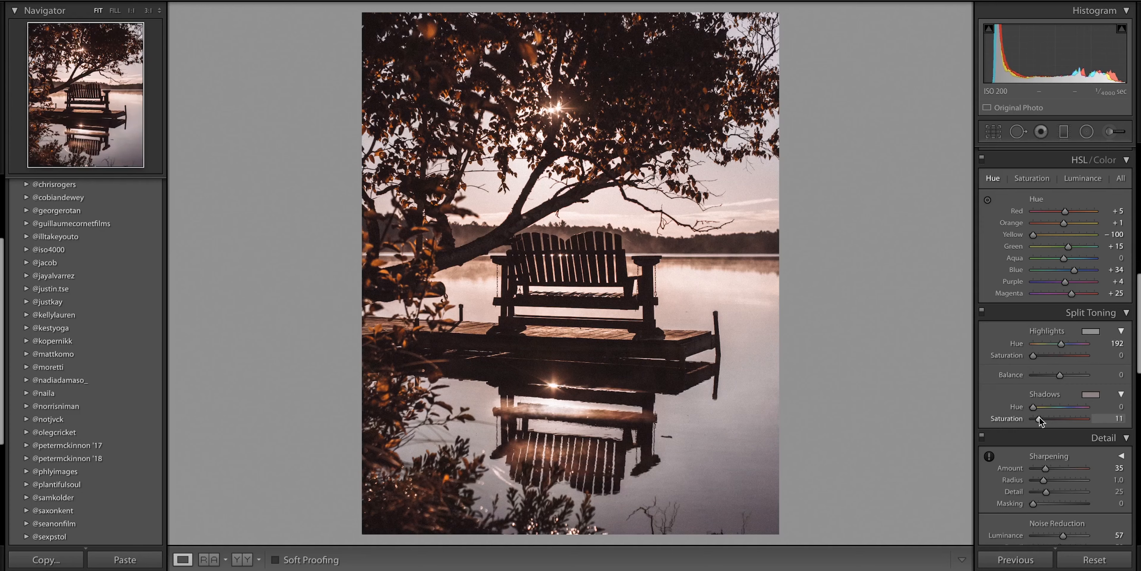
{"action": "scroll", "coordinate": [1080, 377], "scroll_direction": "down", "scroll_amount": 10}
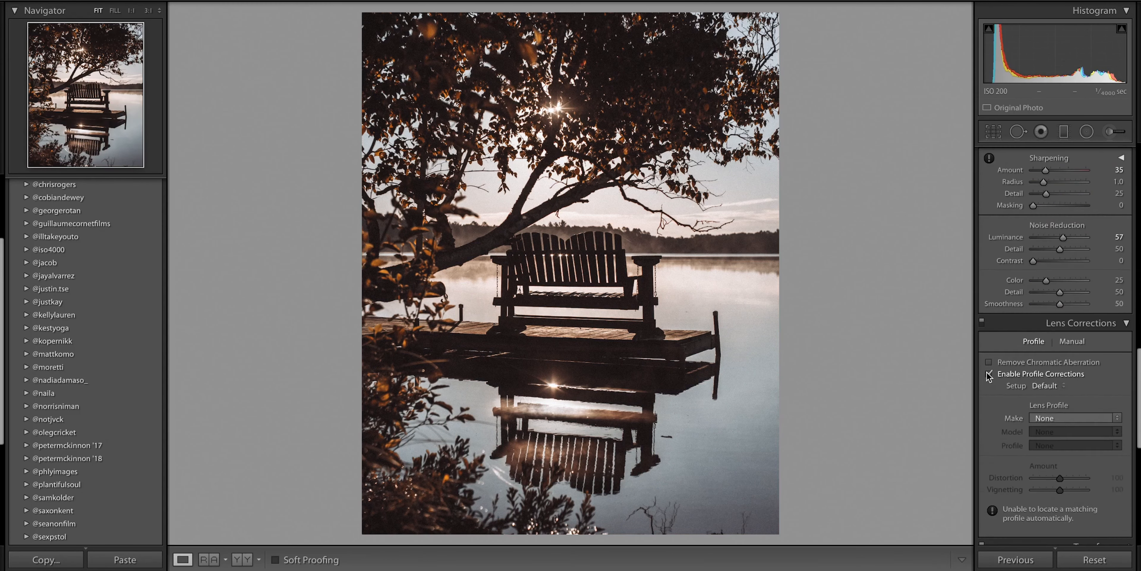
Add a wide radial filter centered on the bench with highlights reset to 0 and exposure −0.65 to darken the surroundings
{"action": "scroll", "coordinate": [1065, 492], "scroll_direction": "up", "scroll_amount": 15}
{"action": "left_click", "coordinate": [1087, 132]}
{"action": "mouse_move", "coordinate": [526, 314]}
{"action": "left_mouse_down"}
{"action": "mouse_move", "coordinate": [770, 463]}
{"action": "mouse_move", "coordinate": [556, 309]}
{"action": "left_mouse_up"}
{"action": "double_click", "coordinate": [1088, 242]}
{"action": "left_click_drag", "start_coordinate": [1061, 220], "coordinate": [1055, 220]}
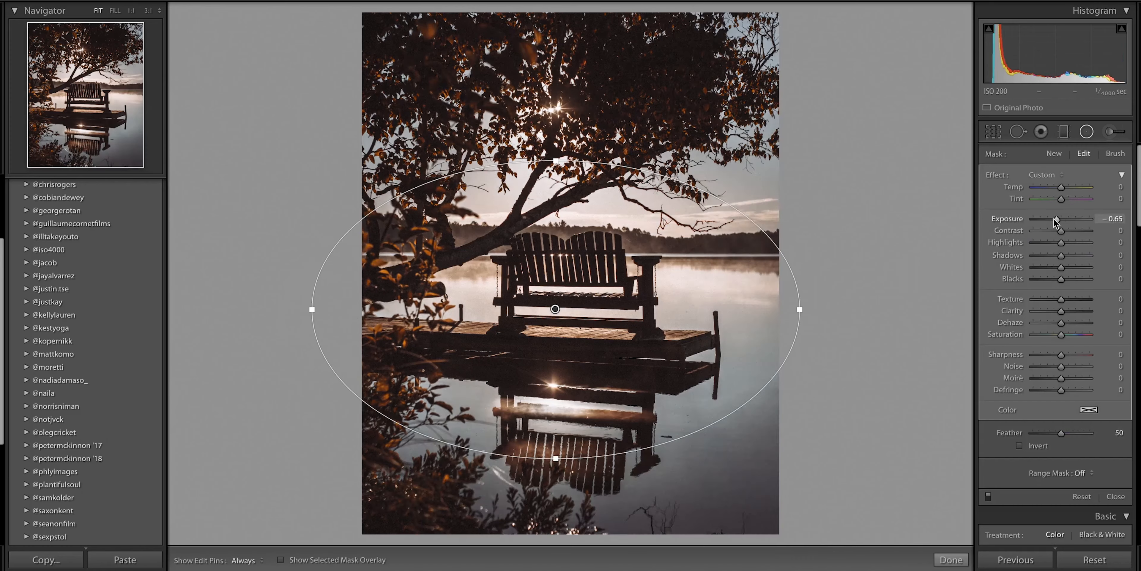
{"action": "left_click", "coordinate": [1086, 132]}
{"action": "key", "text": "Right"}
{"action": "scroll", "coordinate": [65, 384], "scroll_direction": "down", "scroll_amount": 8}
{"action": "left_click", "coordinate": [27, 438]}
{"action": "scroll", "coordinate": [66, 399], "scroll_direction": "down", "scroll_amount": 3}
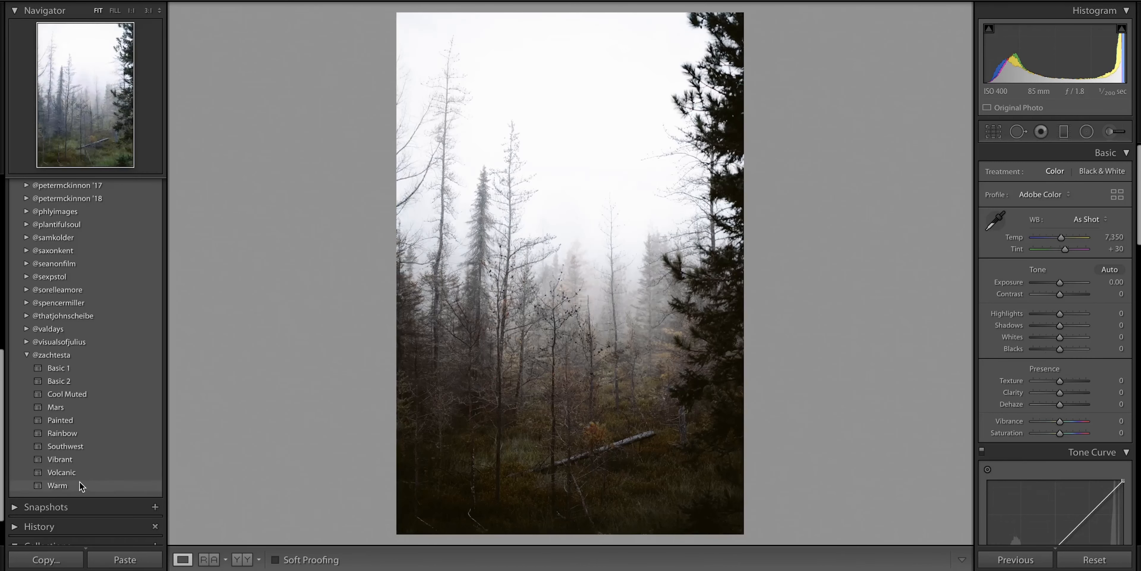
{"action": "left_click", "coordinate": [27, 355]}
{"action": "left_click", "coordinate": [545, 422]}
{"action": "left_click", "coordinate": [546, 423]}
{"action": "left_click_drag", "start_coordinate": [1062, 282], "coordinate": [1067, 282]}
Add a graduated filter with reduced exposure to the forest photo, then flip and reposition it to darken the foggy sky
{"action": "left_click", "coordinate": [1064, 131]}
{"action": "left_click_drag", "start_coordinate": [531, 274], "coordinate": [504, 51]}
{"action": "left_click_drag", "start_coordinate": [1089, 243], "coordinate": [1057, 219]}
{"action": "key", "text": "apostrophe"}
{"action": "left_click_drag", "start_coordinate": [546, 268], "coordinate": [549, 373]}
{"action": "left_click_drag", "start_coordinate": [1057, 220], "coordinate": [1048, 219]}
{"action": "left_click_drag", "start_coordinate": [523, 213], "coordinate": [621, 321]}
{"action": "left_click_drag", "start_coordinate": [609, 158], "coordinate": [607, 103]}
{"action": "key", "text": "m"}
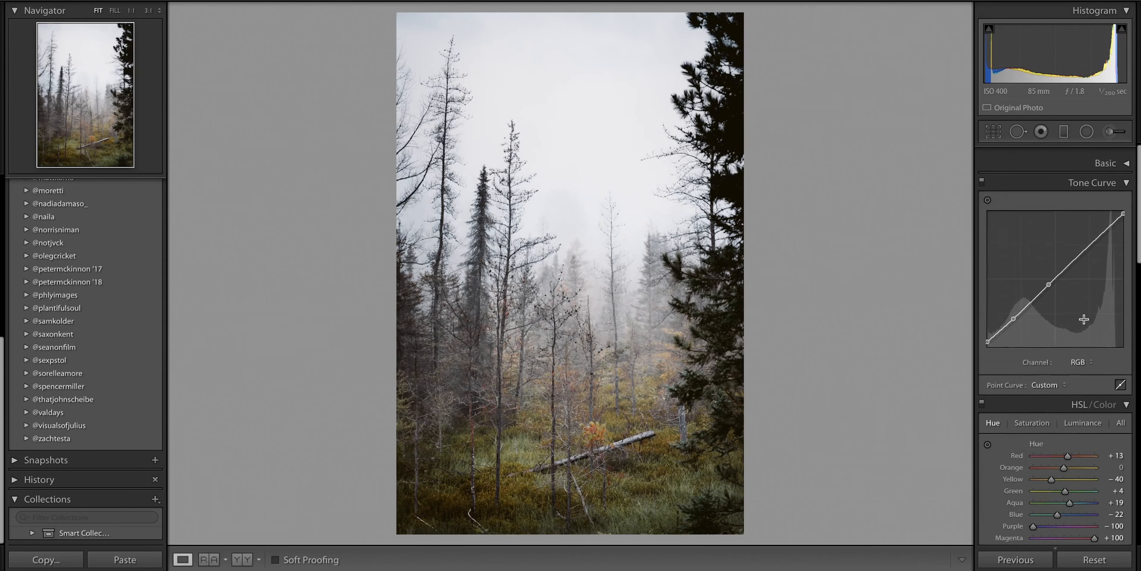
Set the forest photo's exposure to −0.05, contrast −37, whites +48, blacks −45, clarity −26 and dehaze +17, undoing the trial tint shift
{"action": "mouse_move", "coordinate": [1067, 283]}
{"action": "left_mouse_down"}
{"action": "mouse_move", "coordinate": [1050, 282]}
{"action": "mouse_move", "coordinate": [1061, 282]}
{"action": "left_mouse_up"}
{"action": "left_click_drag", "start_coordinate": [1067, 294], "coordinate": [1050, 294]}
{"action": "left_click_drag", "start_coordinate": [1061, 283], "coordinate": [1057, 283]}
{"action": "left_click_drag", "start_coordinate": [1065, 250], "coordinate": [1090, 250]}
{"action": "key", "text": "super+z"}
{"action": "left_click_drag", "start_coordinate": [1061, 238], "coordinate": [1062, 264]}
Lower the highlight end of the forest photo's tone curve to about 94 %
{"action": "scroll", "coordinate": [1057, 238], "scroll_direction": "down", "scroll_amount": 4}
{"action": "scroll", "coordinate": [1063, 355], "scroll_direction": "down", "scroll_amount": 2}
{"action": "left_click_drag", "start_coordinate": [1123, 281], "coordinate": [1126, 287]}
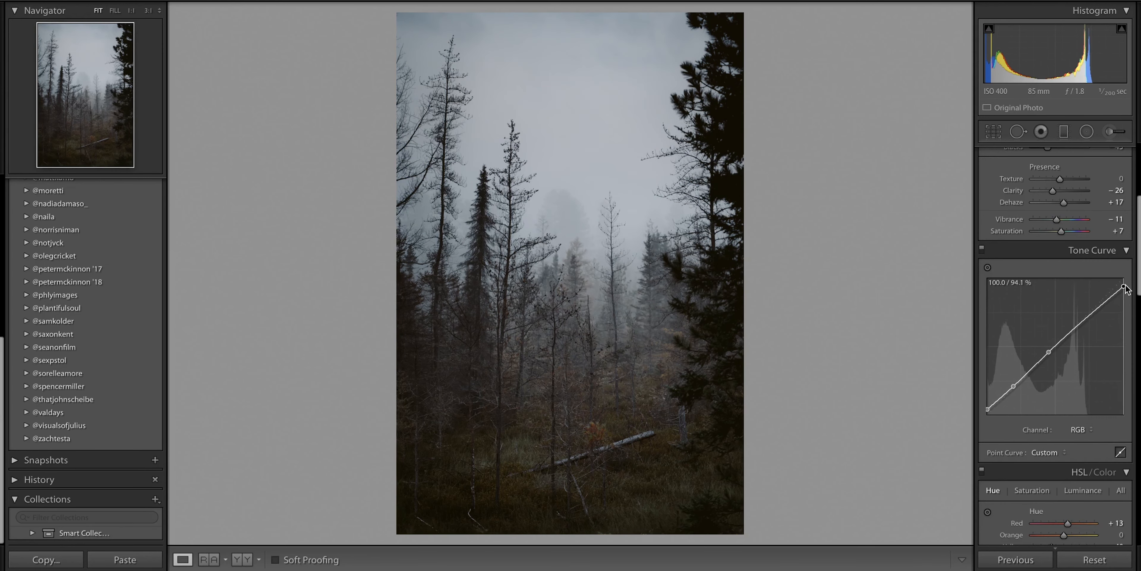
{"action": "key", "text": "super+z"}
Set the forest photo's calibration blue primary hue to −7 and saturation to −38, and its vignette amount to −14
{"action": "scroll", "coordinate": [1055, 398], "scroll_direction": "down", "scroll_amount": 10}
{"action": "left_click_drag", "start_coordinate": [1060, 518], "coordinate": [1047, 519]}
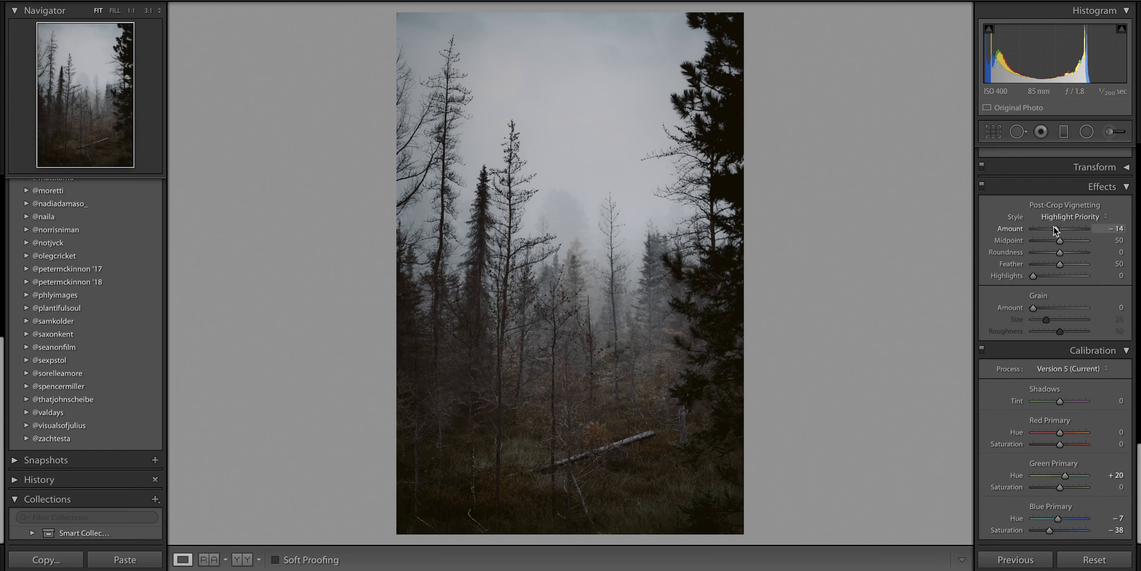
{"action": "scroll", "coordinate": [1059, 229], "scroll_direction": "up", "scroll_amount": 15}
{"action": "scroll", "coordinate": [1047, 242], "scroll_direction": "down", "scroll_amount": 5}
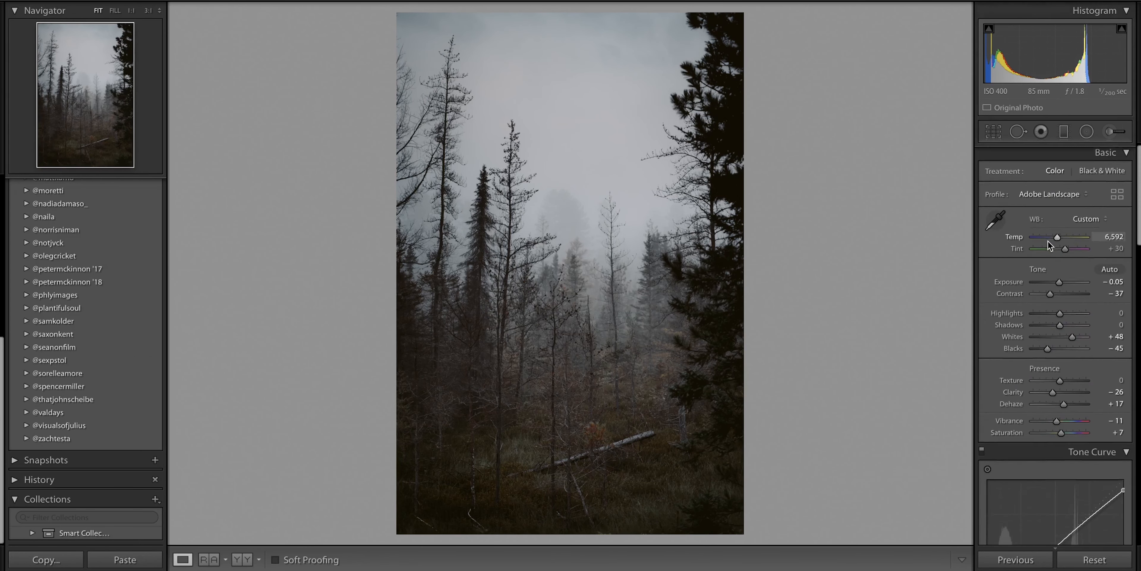
{"action": "left_click", "coordinate": [50, 438]}
{"action": "scroll", "coordinate": [76, 522], "scroll_direction": "down", "scroll_amount": 2}
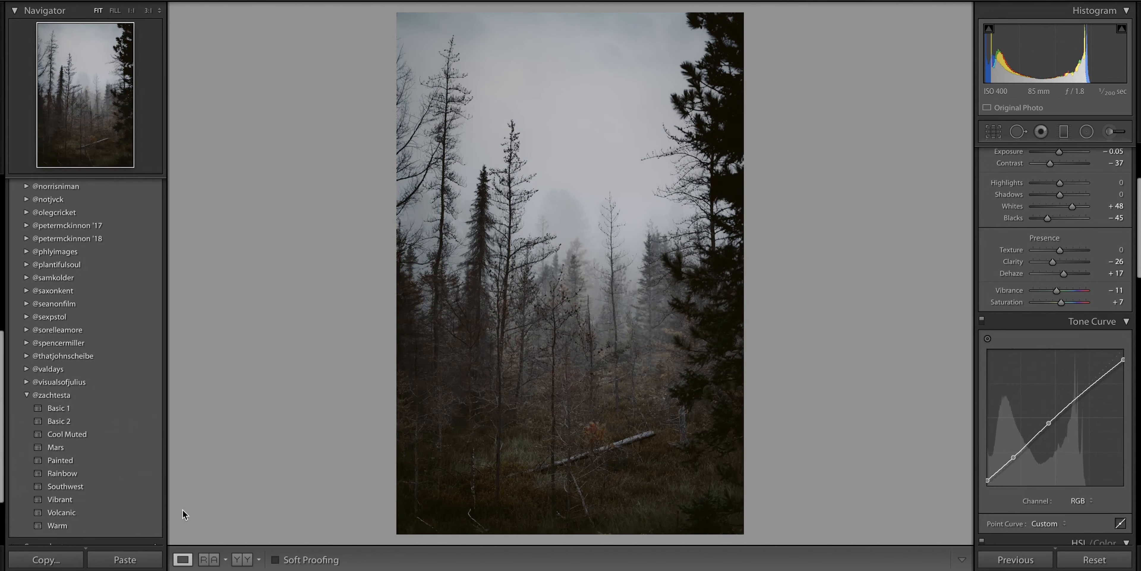
{"action": "left_click", "coordinate": [28, 395]}
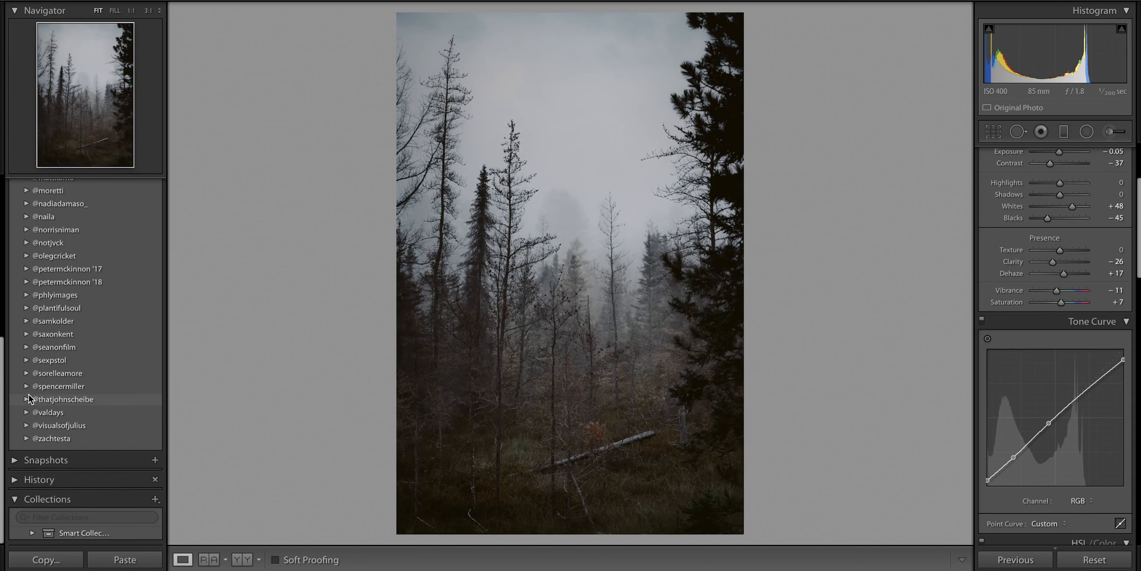